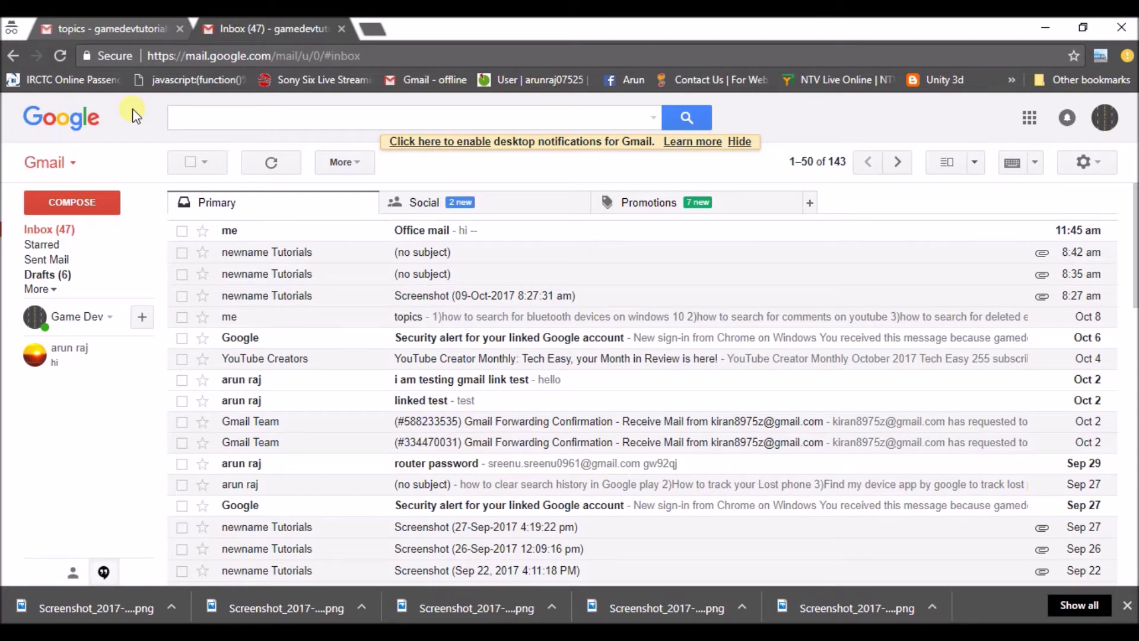
Step: Select the 'Office mail' conversation in the inbox and delete it to the Trash
click(183, 230)
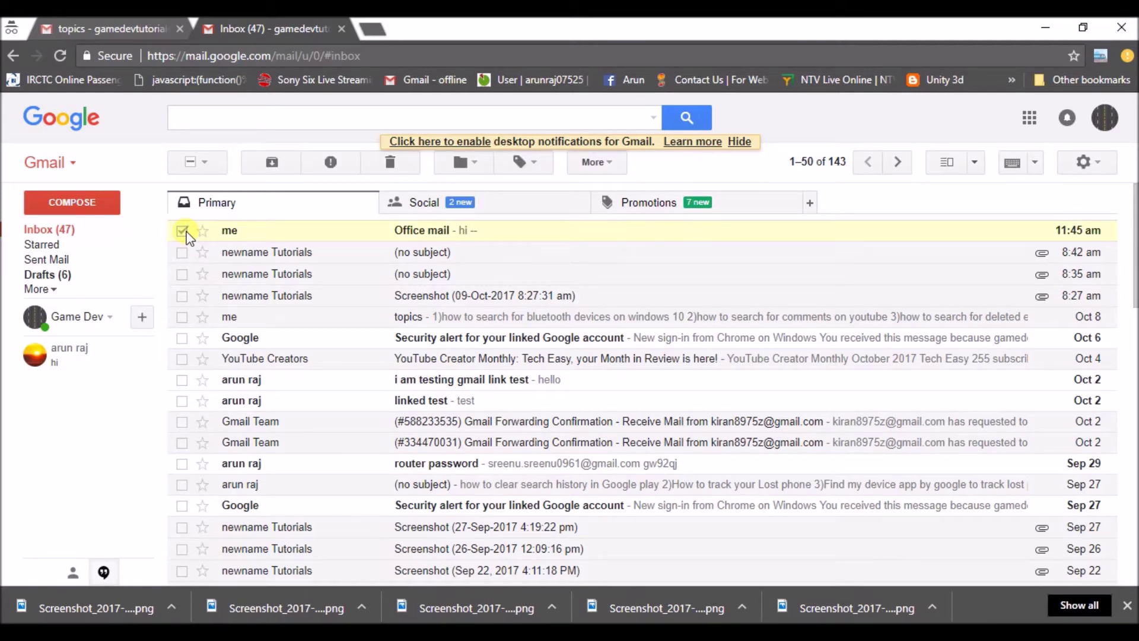
click(390, 165)
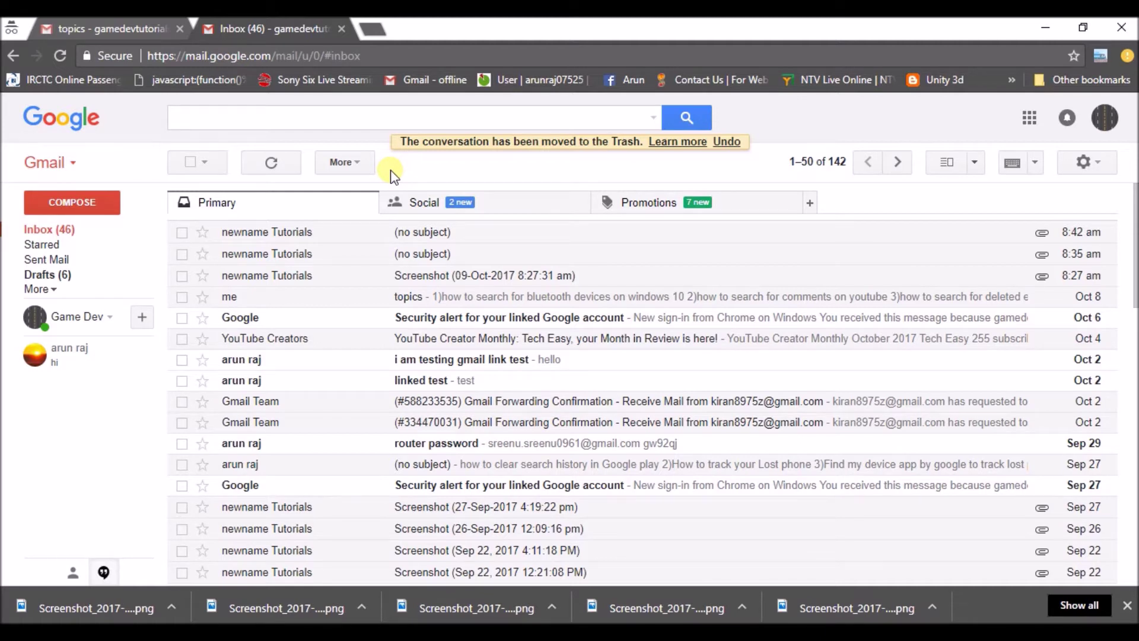
Step: Search the mailbox for 'in:trash office' to find the deleted message
click(307, 126)
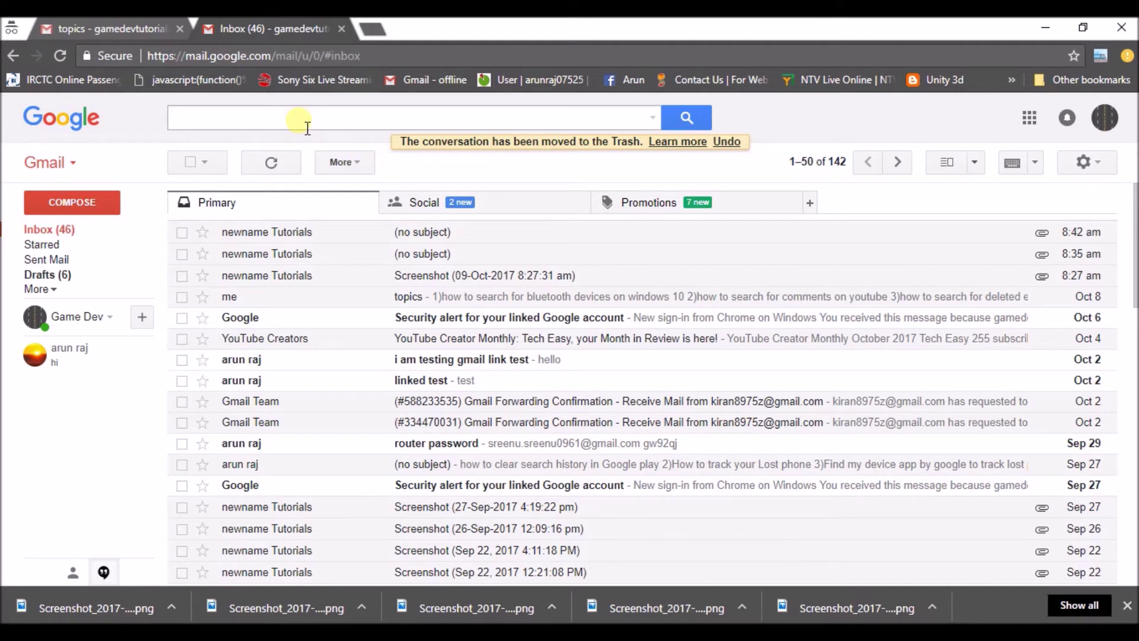
text(i)
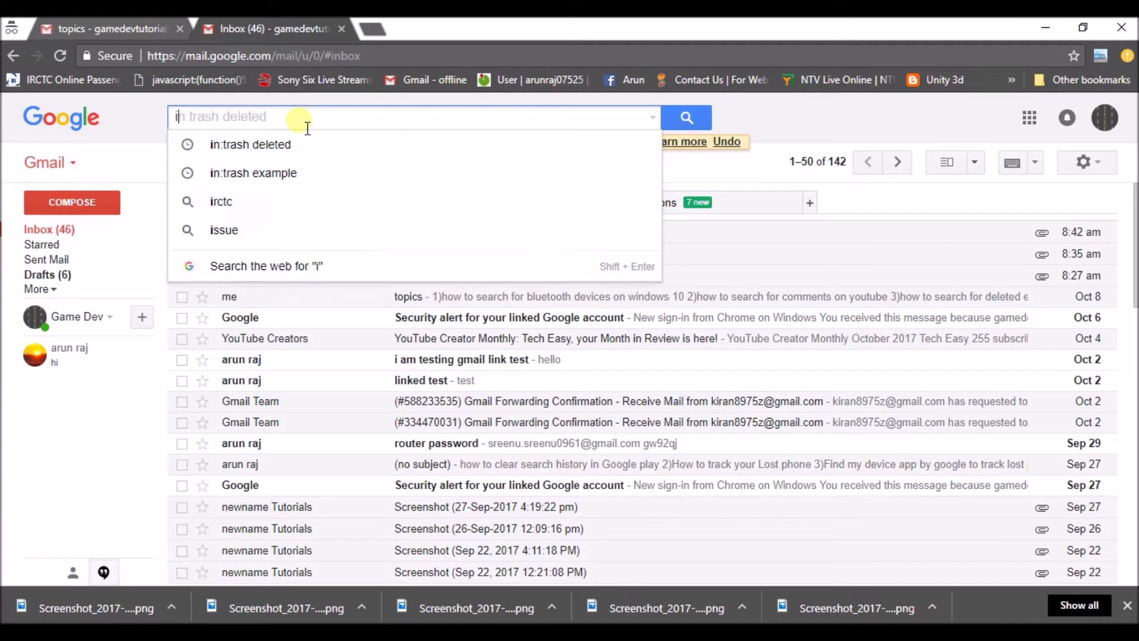
text(n:tra)
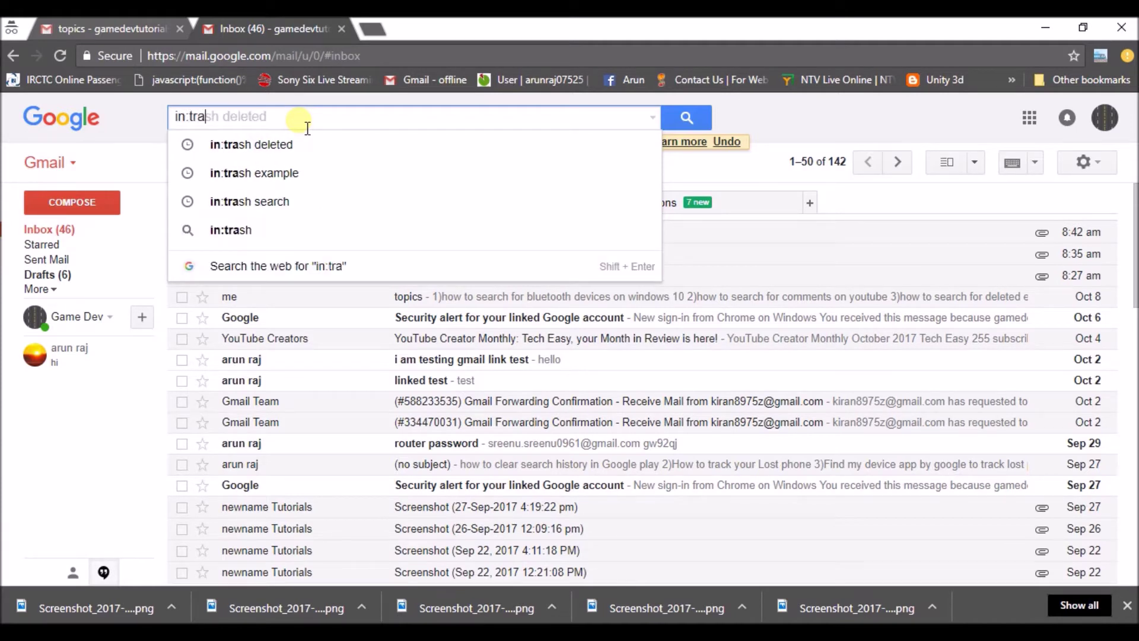
text(sh)
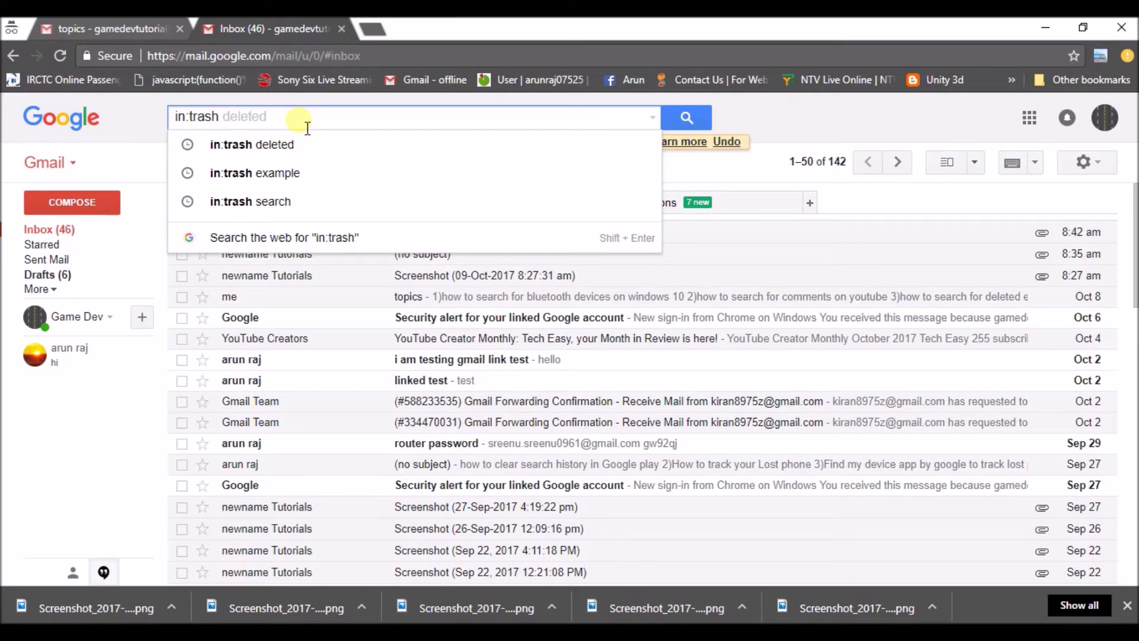
text(office)
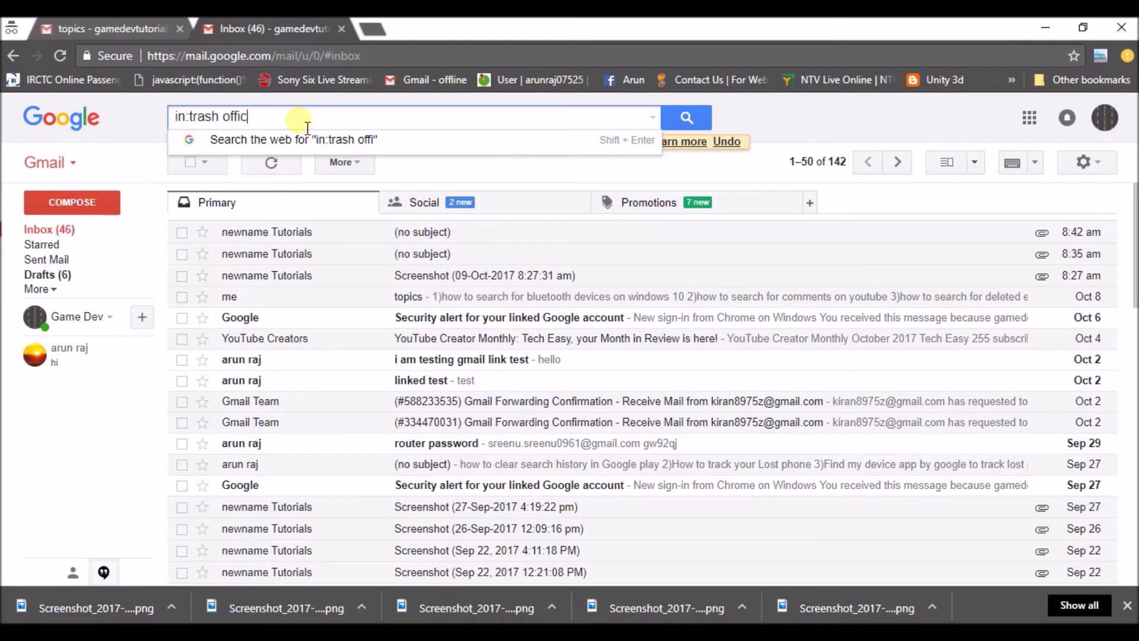
key(Return)
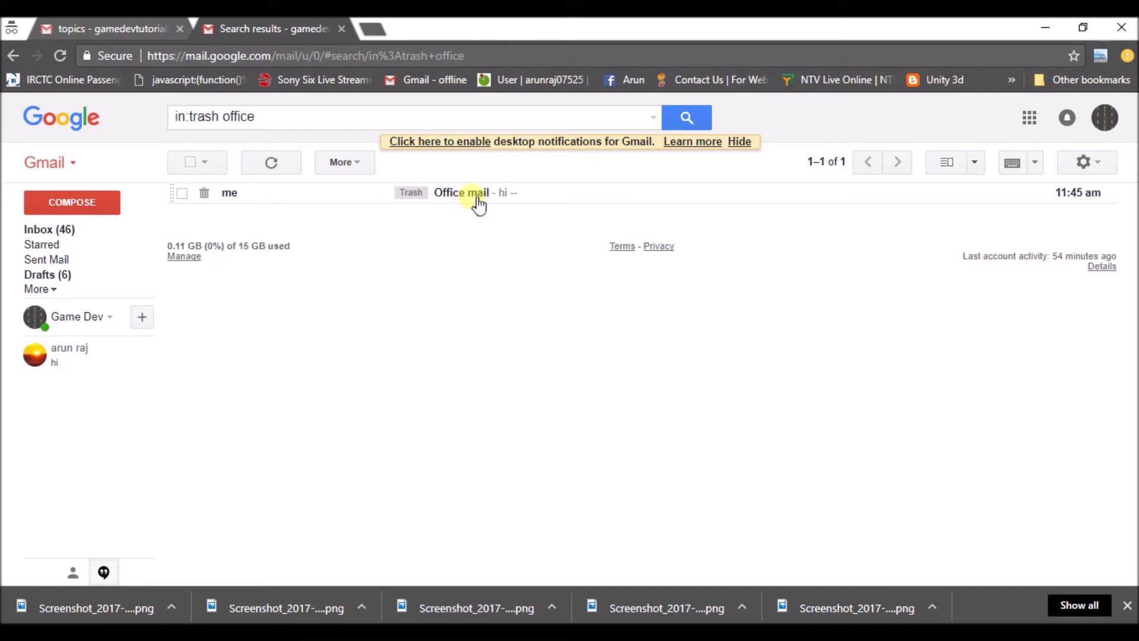
double_click(231, 119)
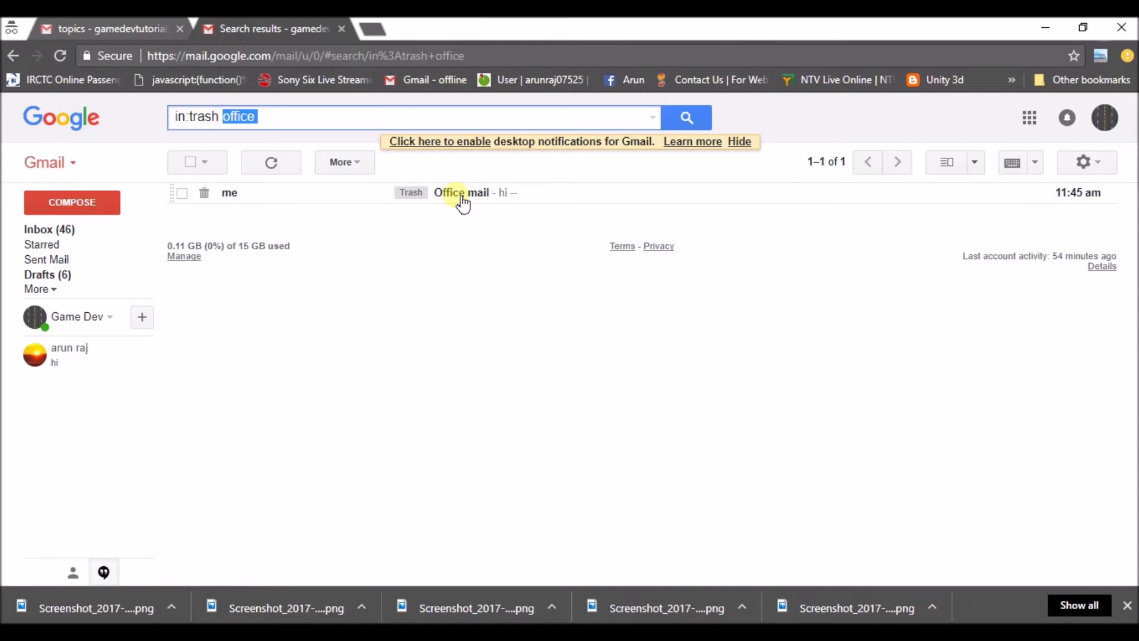
click(59, 291)
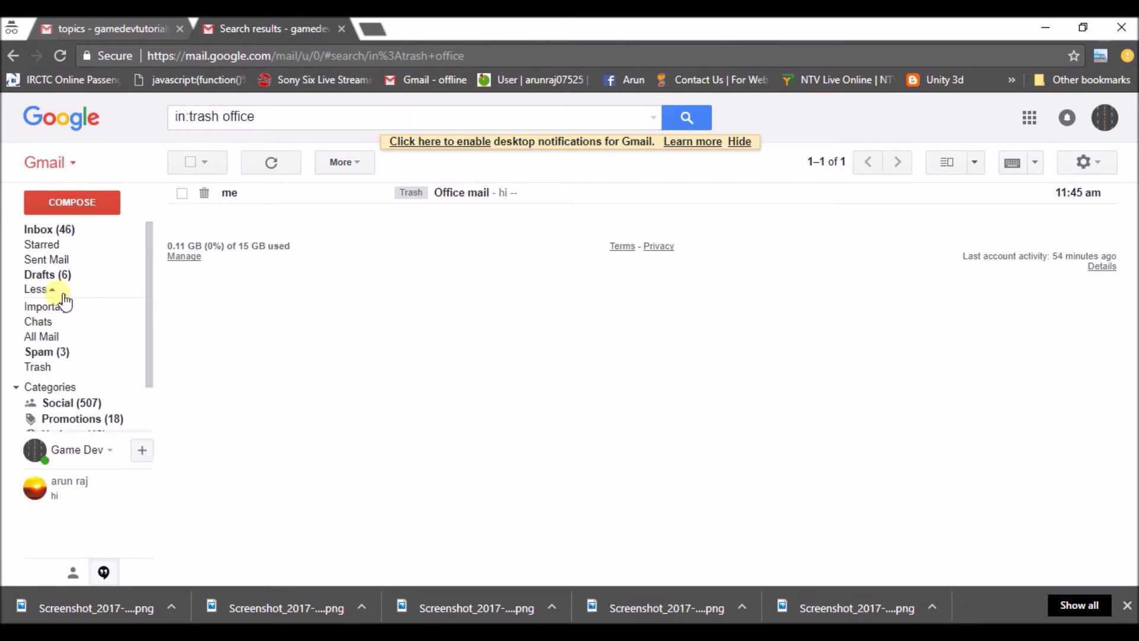
click(38, 367)
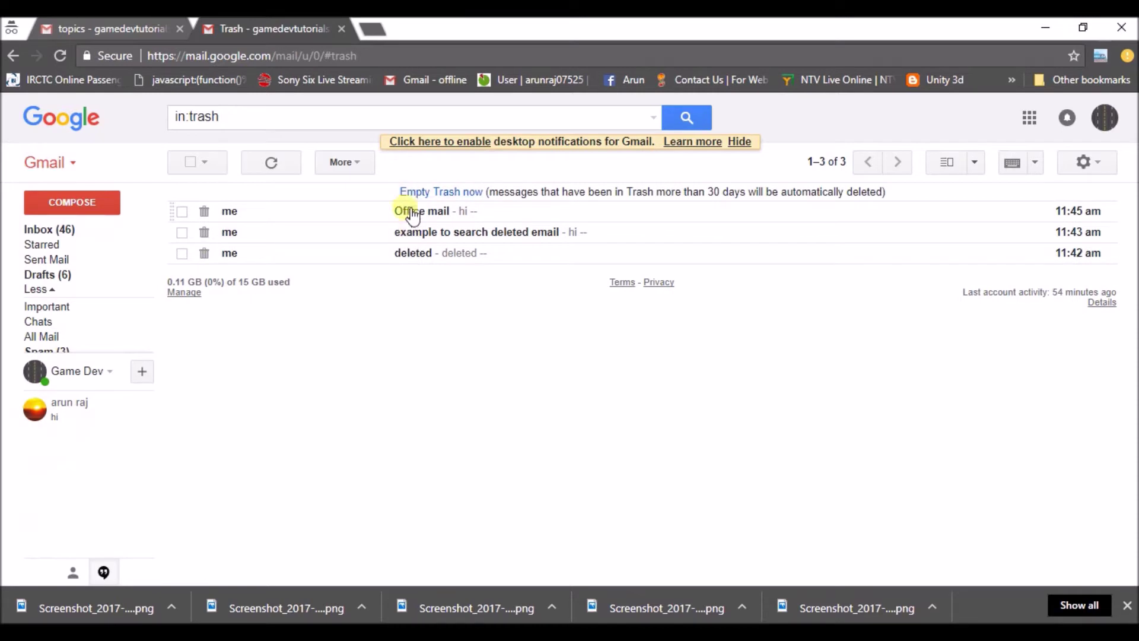
click(258, 121)
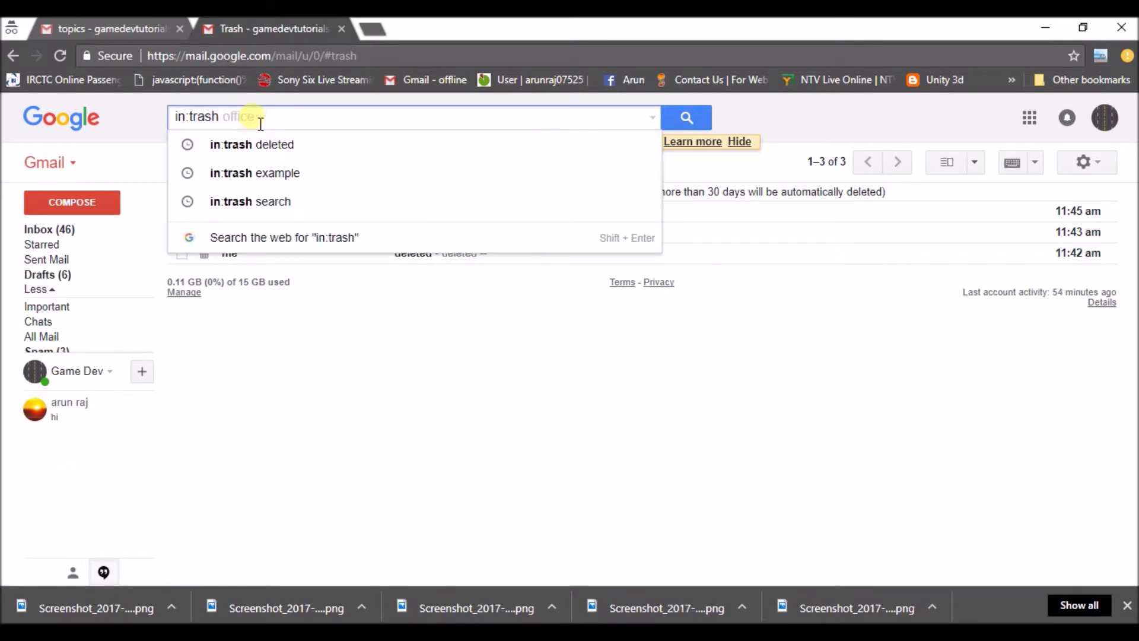
text(office)
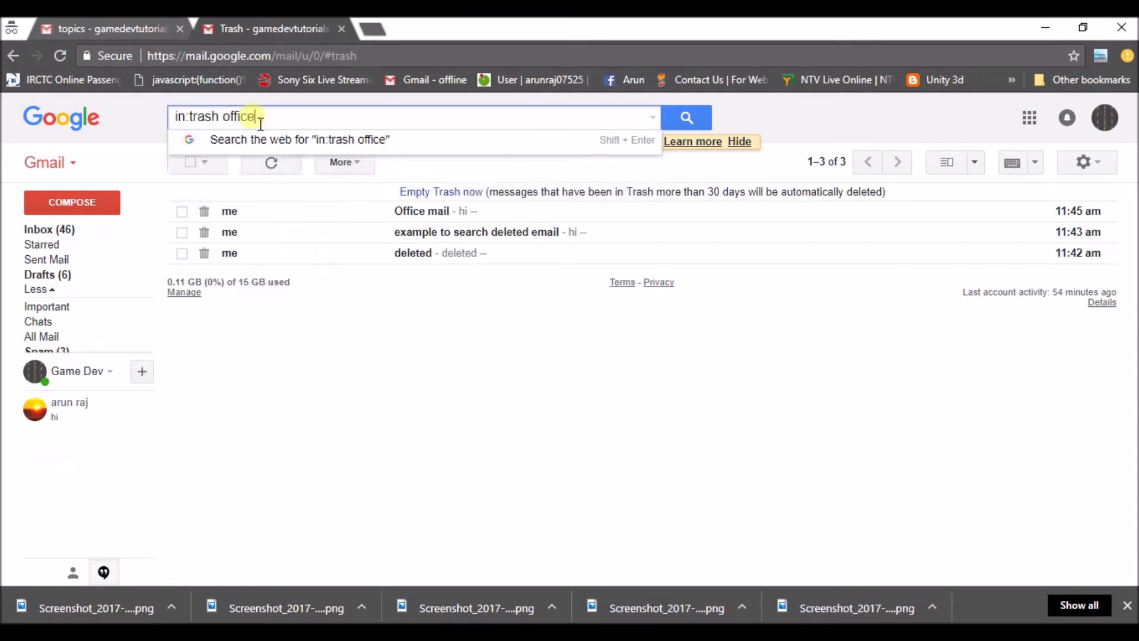
text(')
key(Return)
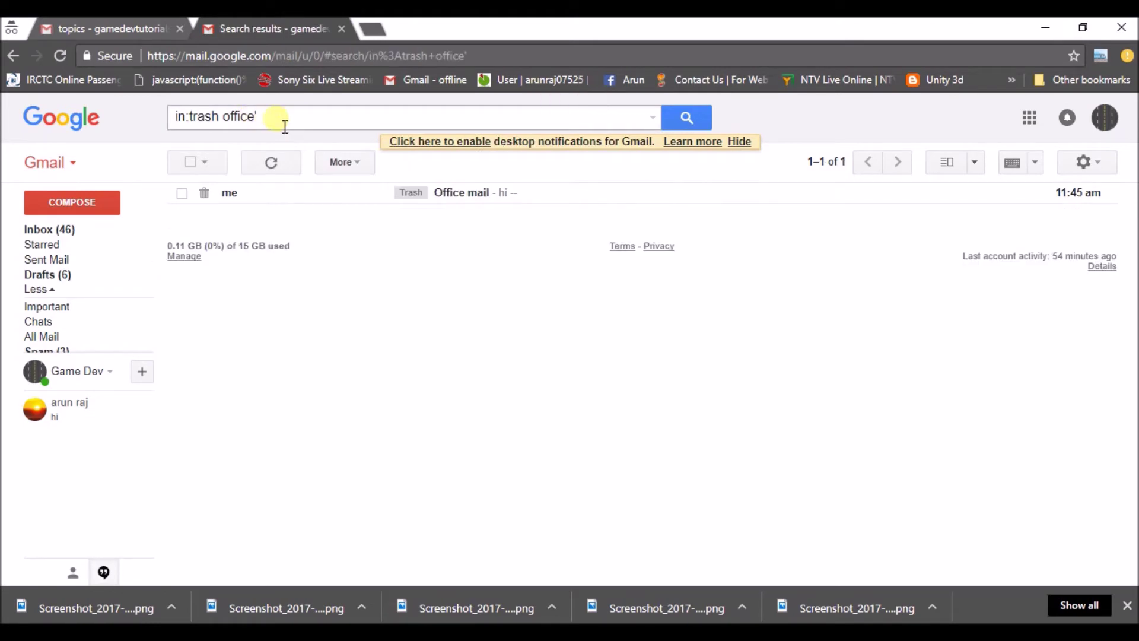
click(295, 130)
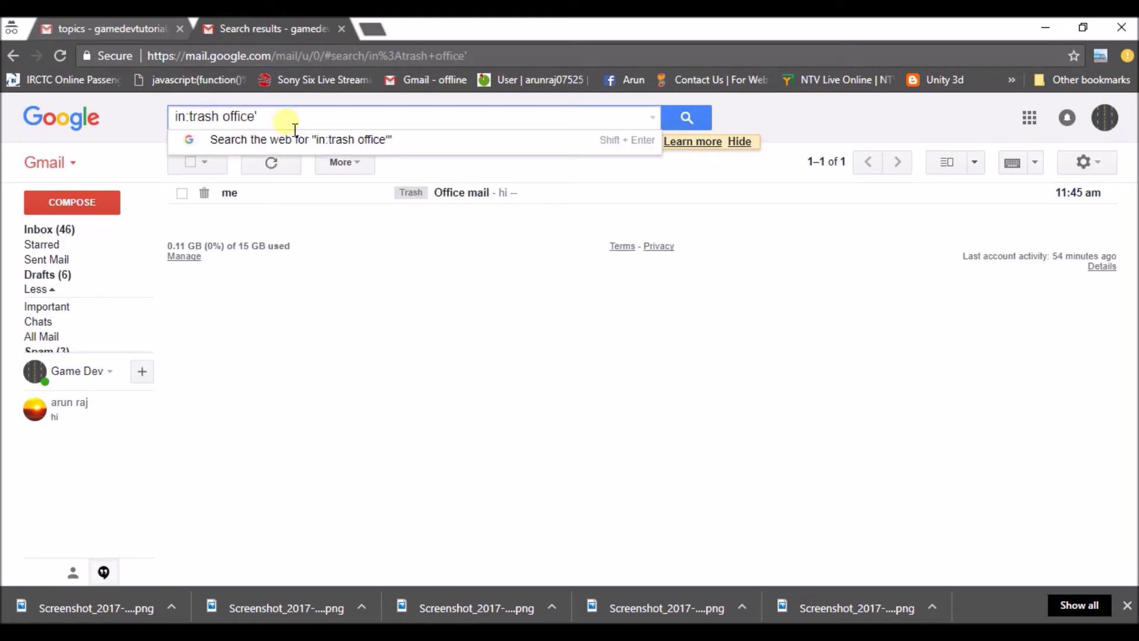
key(BackSpace)
click(343, 233)
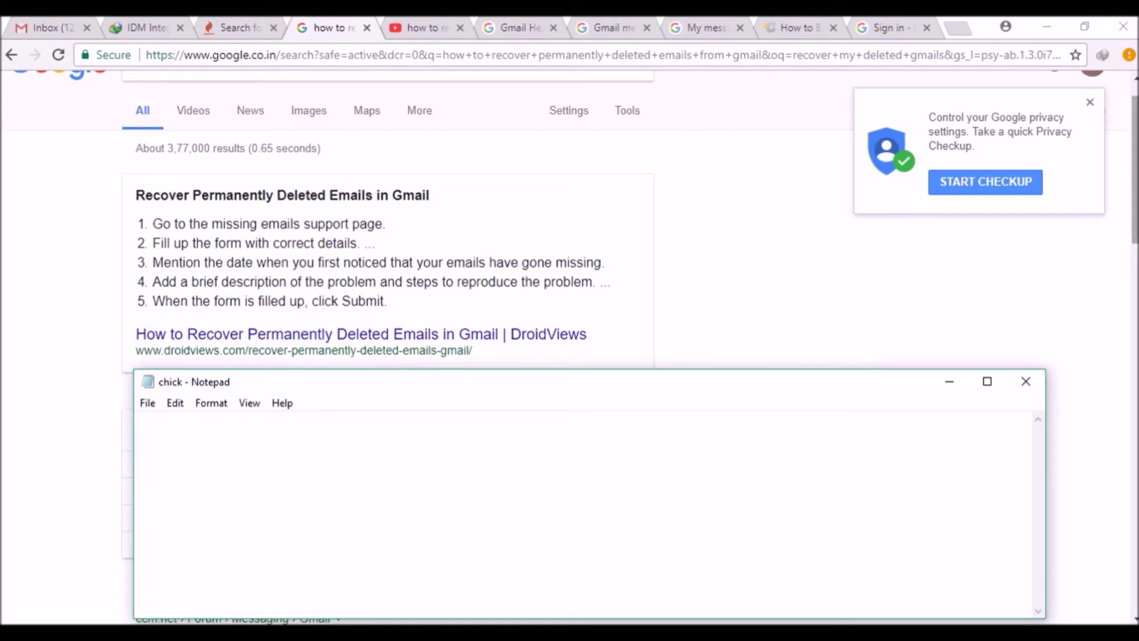
Step: Bring Notepad forward and move it higher, then switch to the Gmail Help Center tab
drag(1135, 172, 1135, 160)
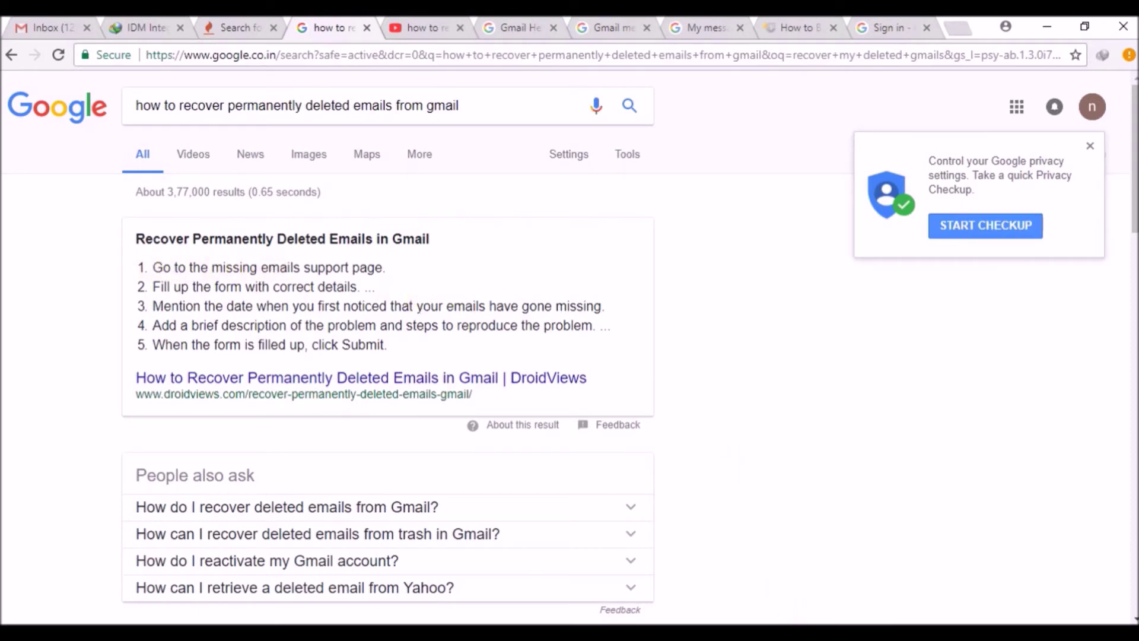
key(alt+Tab)
drag(560, 381, 557, 316)
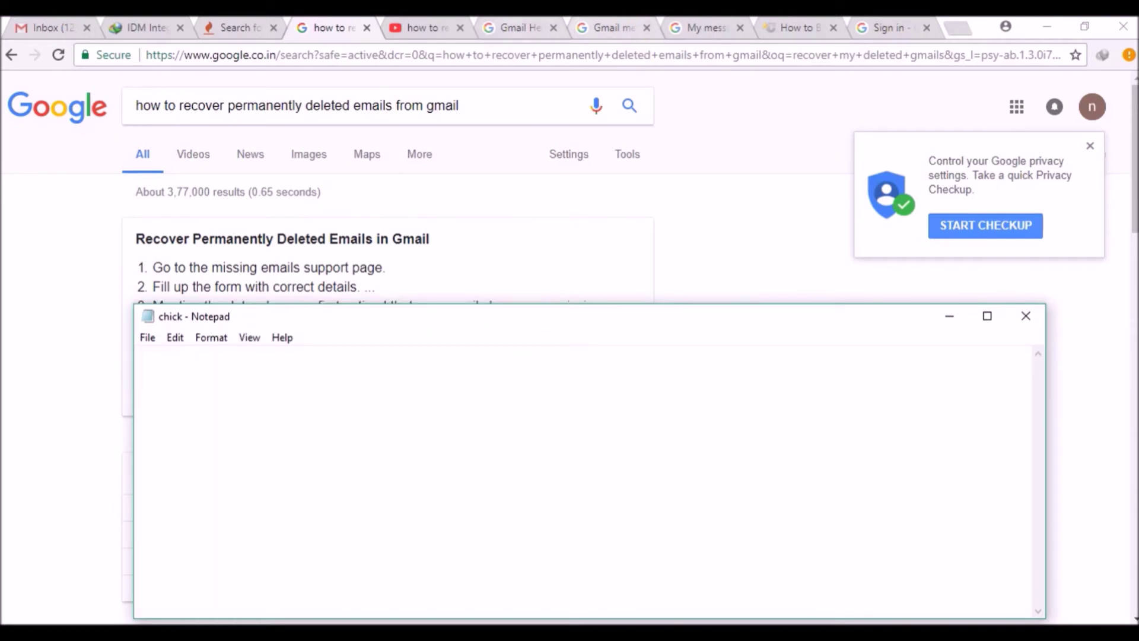
click(516, 27)
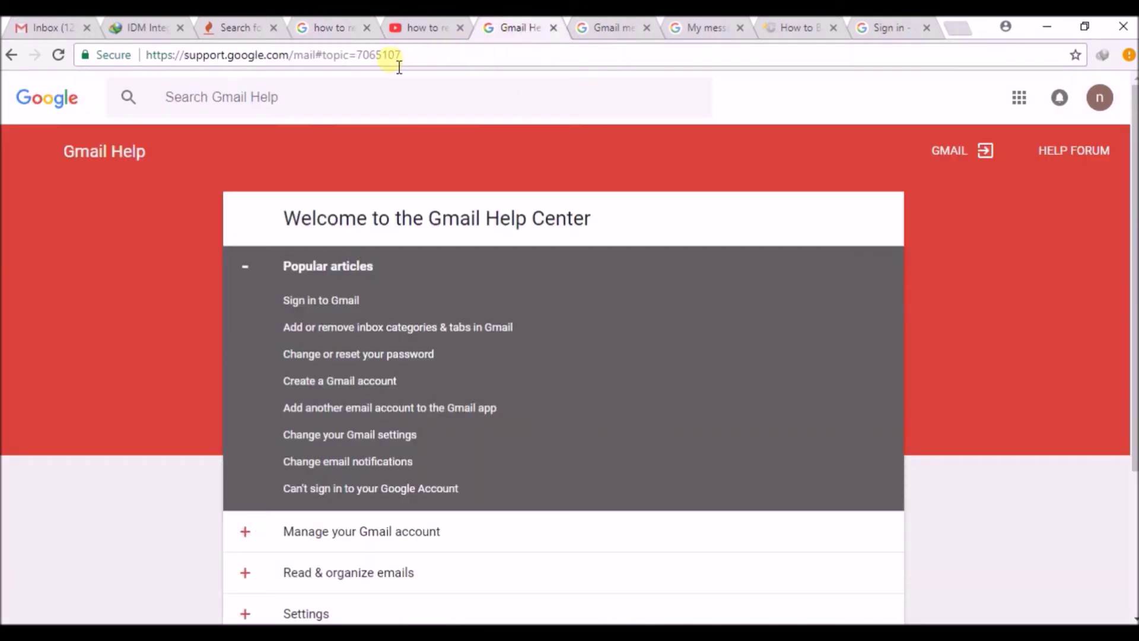
Step: Copy the Gmail Help site's base web address into the Notepad note
click(605, 27)
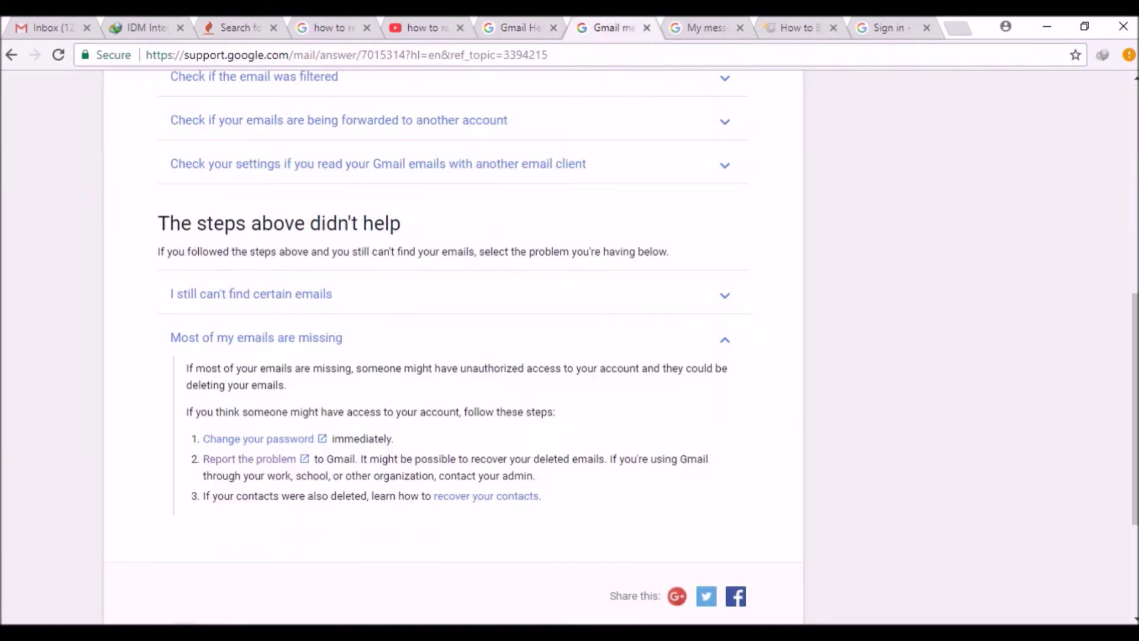
key(ctrl+shift+Tab)
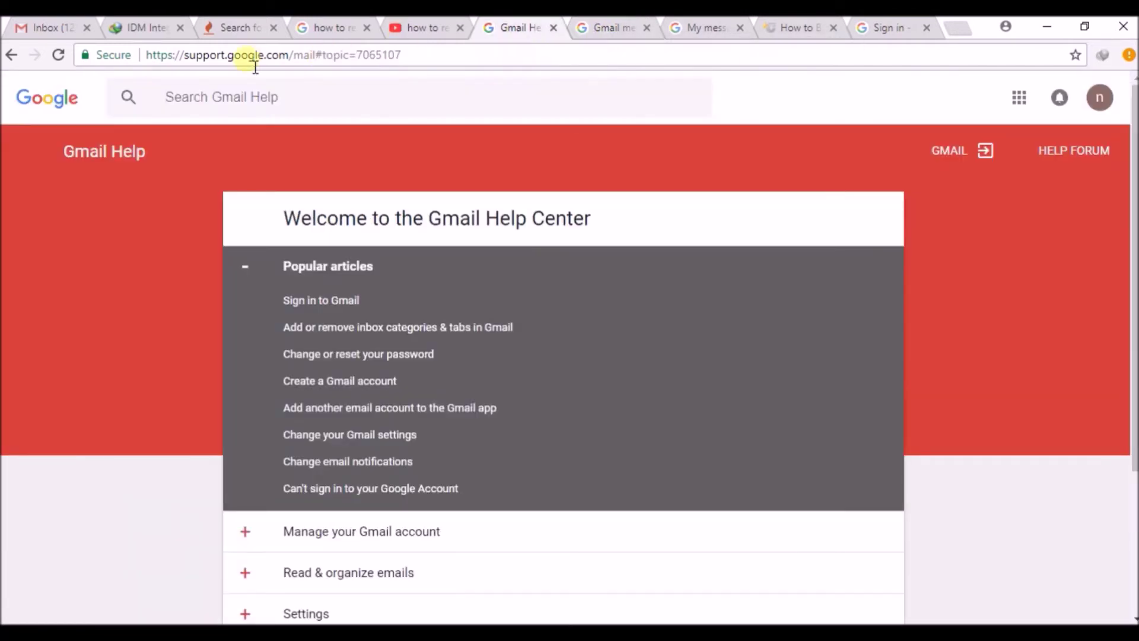
drag(315, 57, 93, 59)
key(ctrl+c)
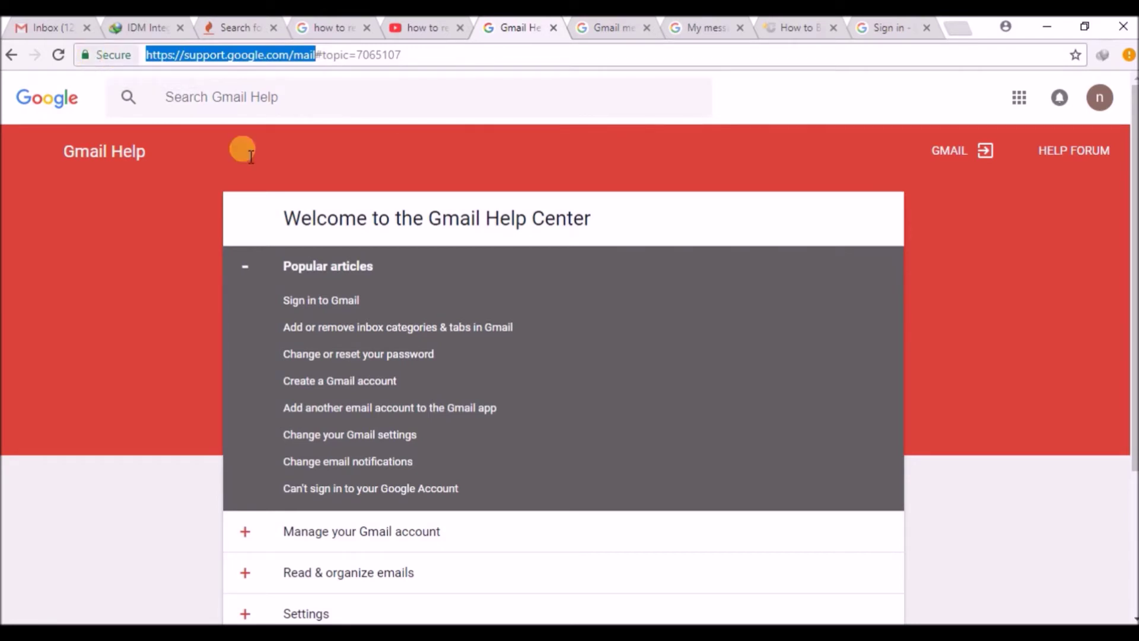
click(766, 633)
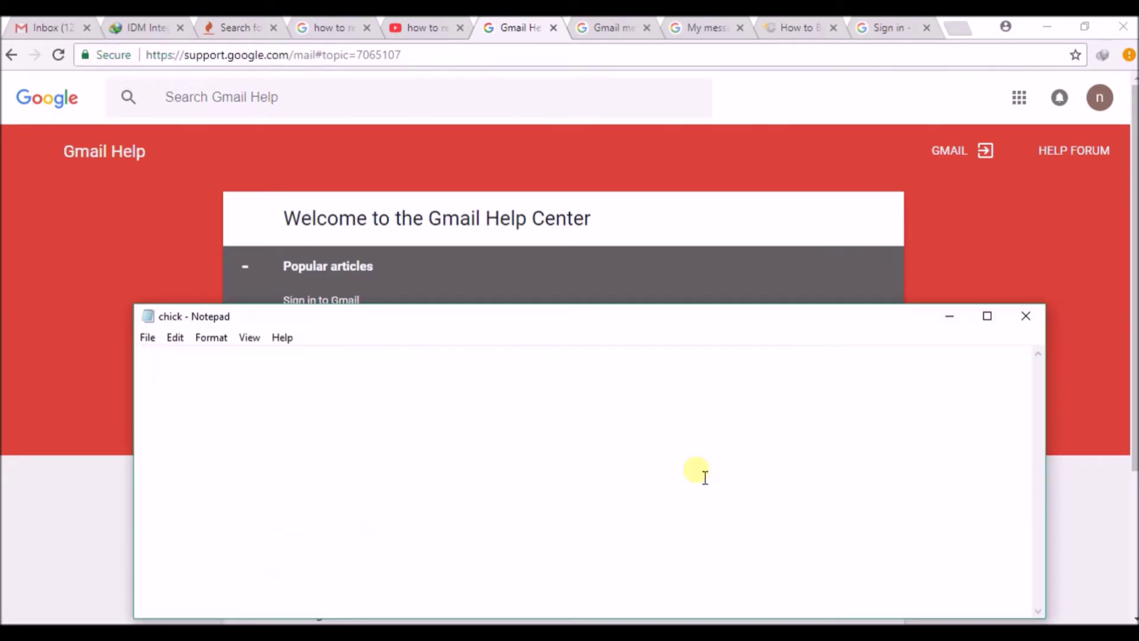
key(ctrl+v)
click(1085, 237)
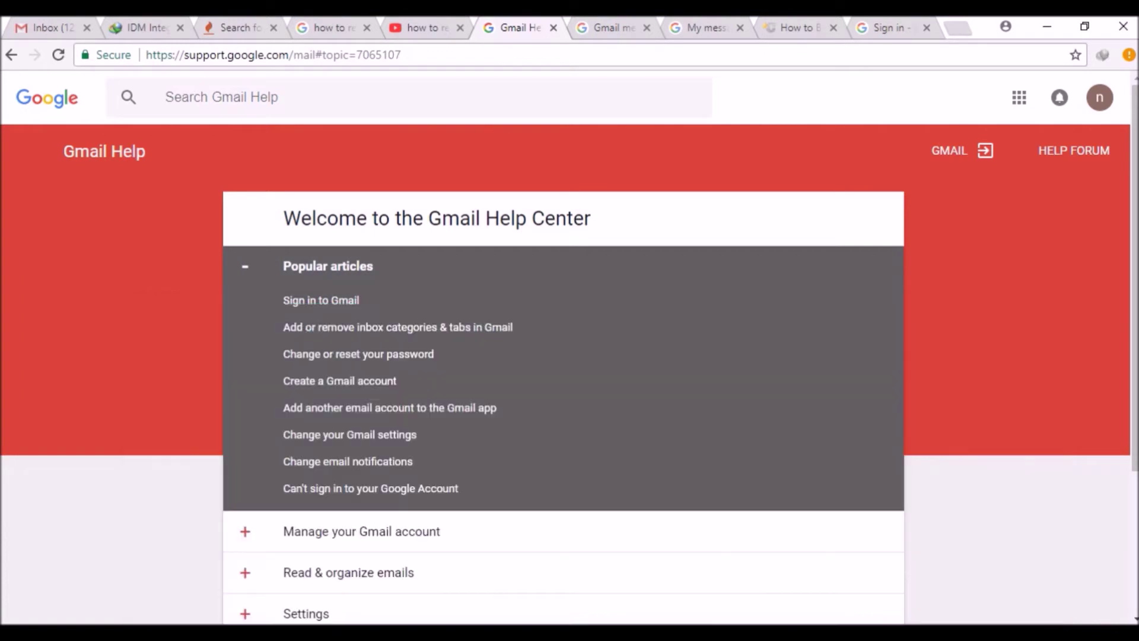
Step: Reach the recovery form via Fix a problem, Gmail messages are missing, and Most of my emails are missing
scroll(563, 356, down, 3)
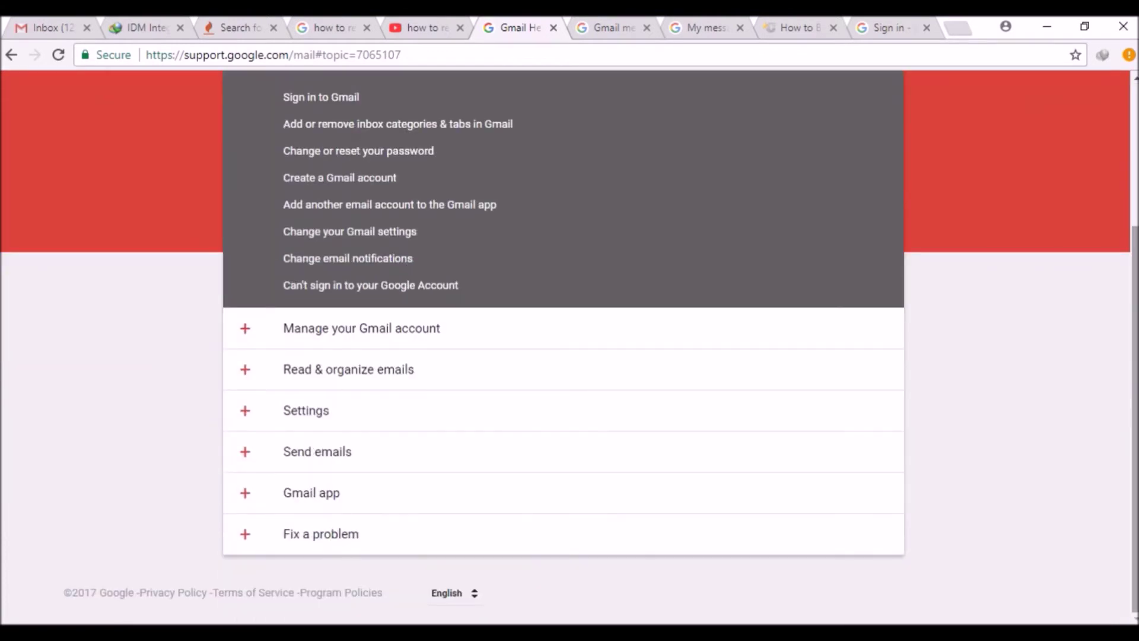
click(259, 543)
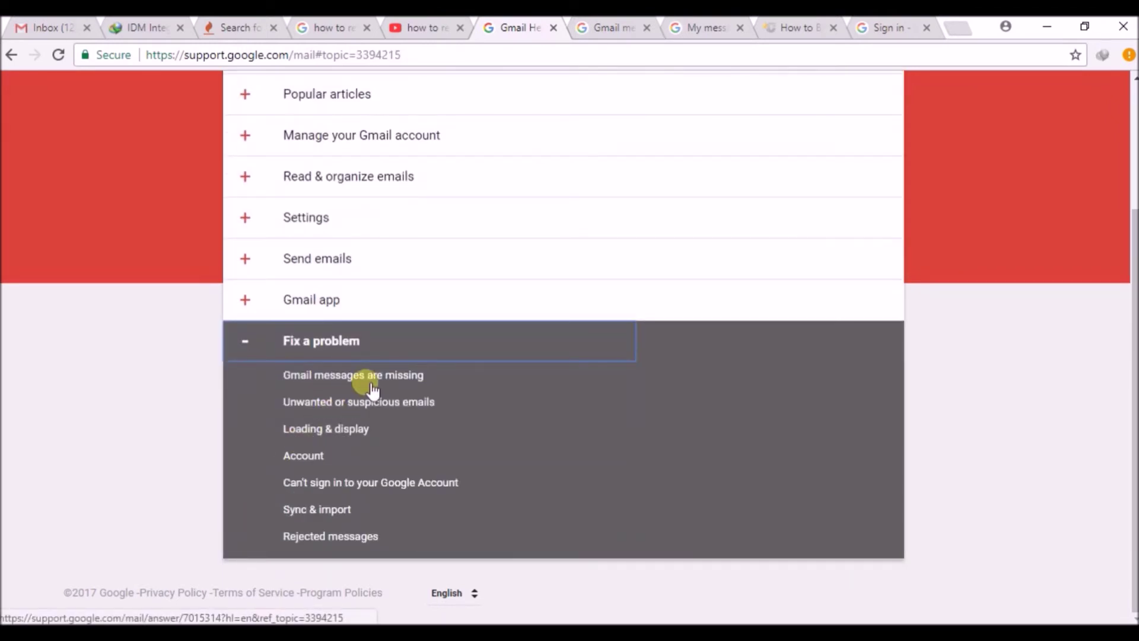
click(391, 376)
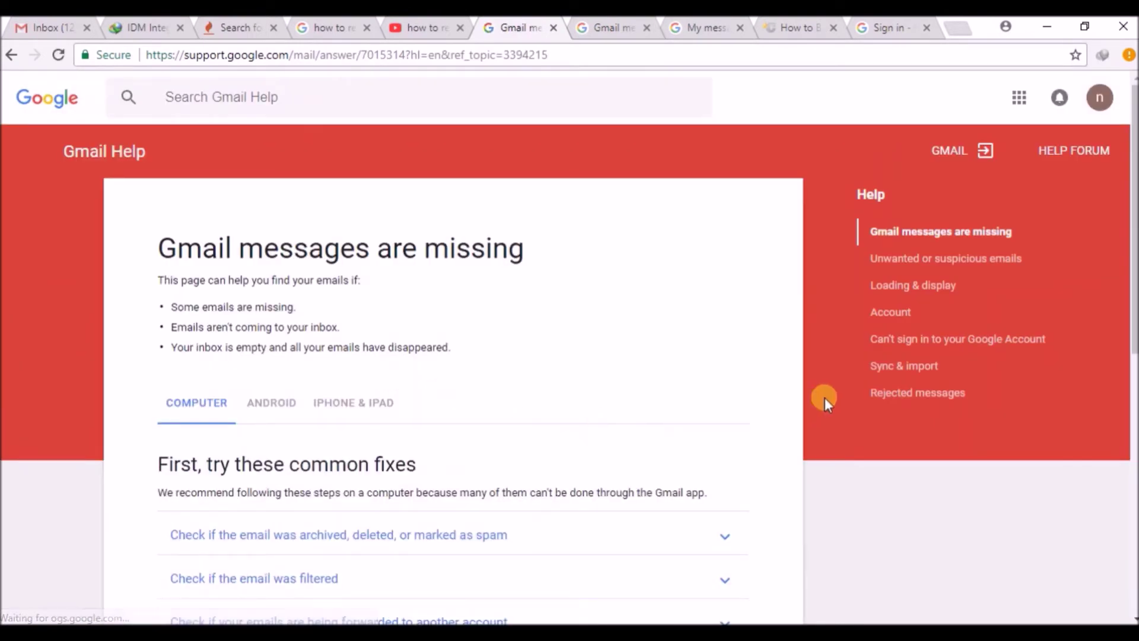
drag(1135, 238, 1135, 403)
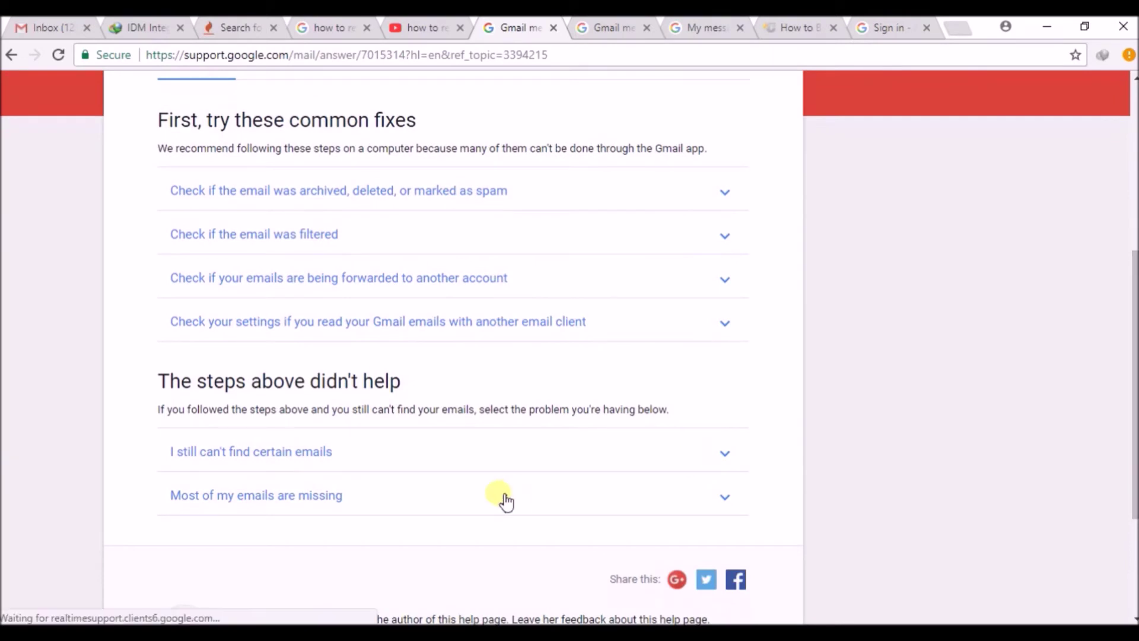
click(386, 497)
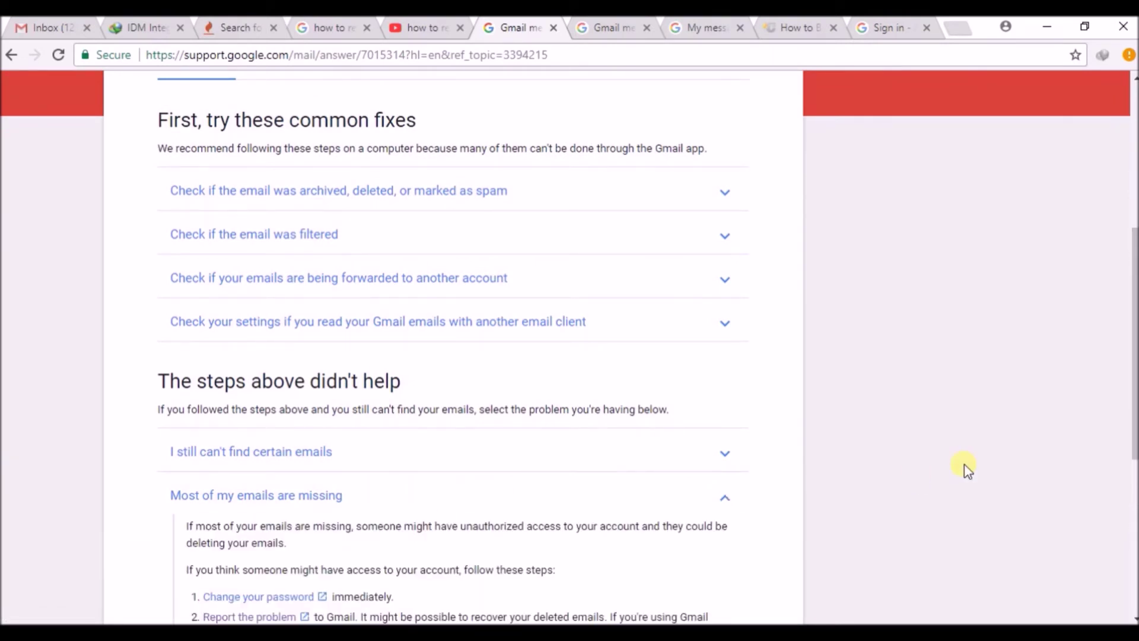
drag(1135, 356, 1135, 438)
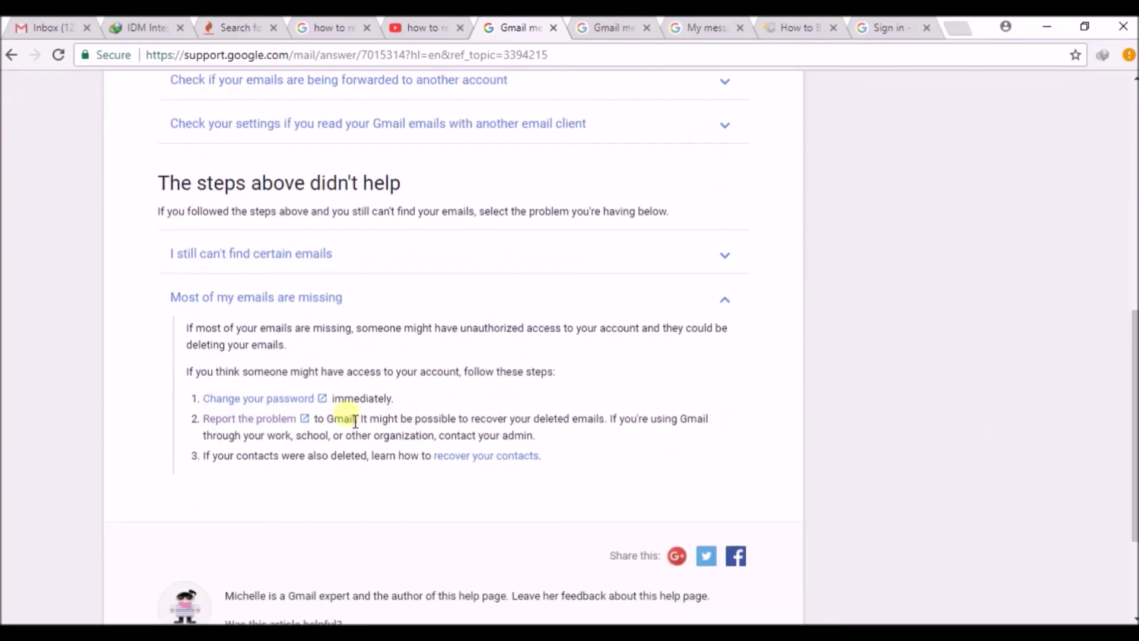
click(276, 419)
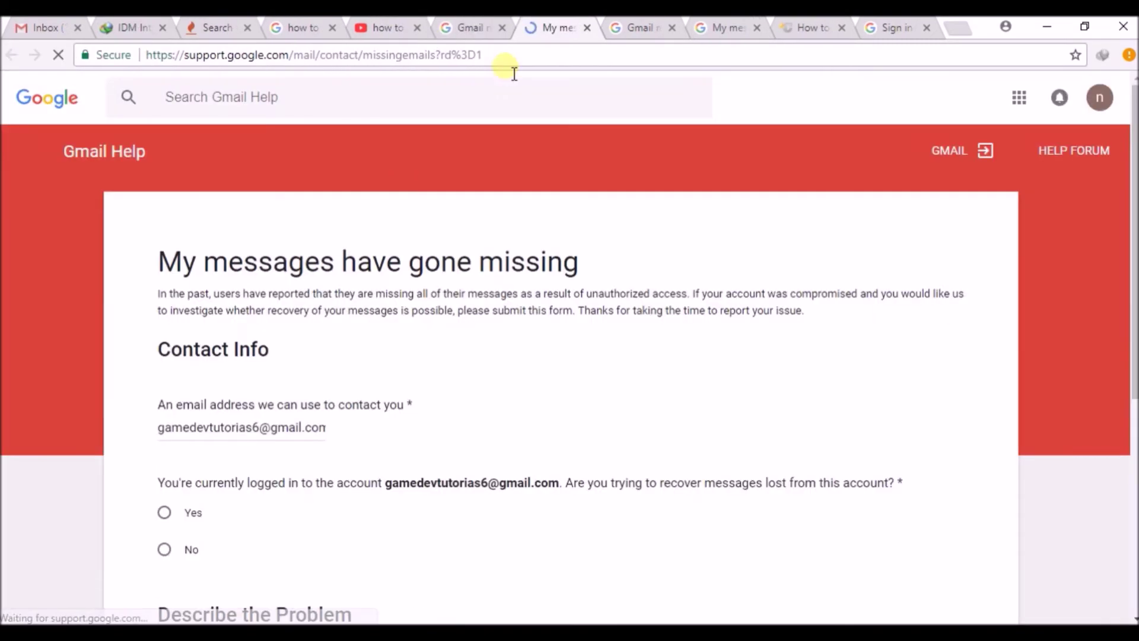
Step: Paste the recovery form's web address on a new line below the help centre link
click(531, 60)
key(ctrl+c)
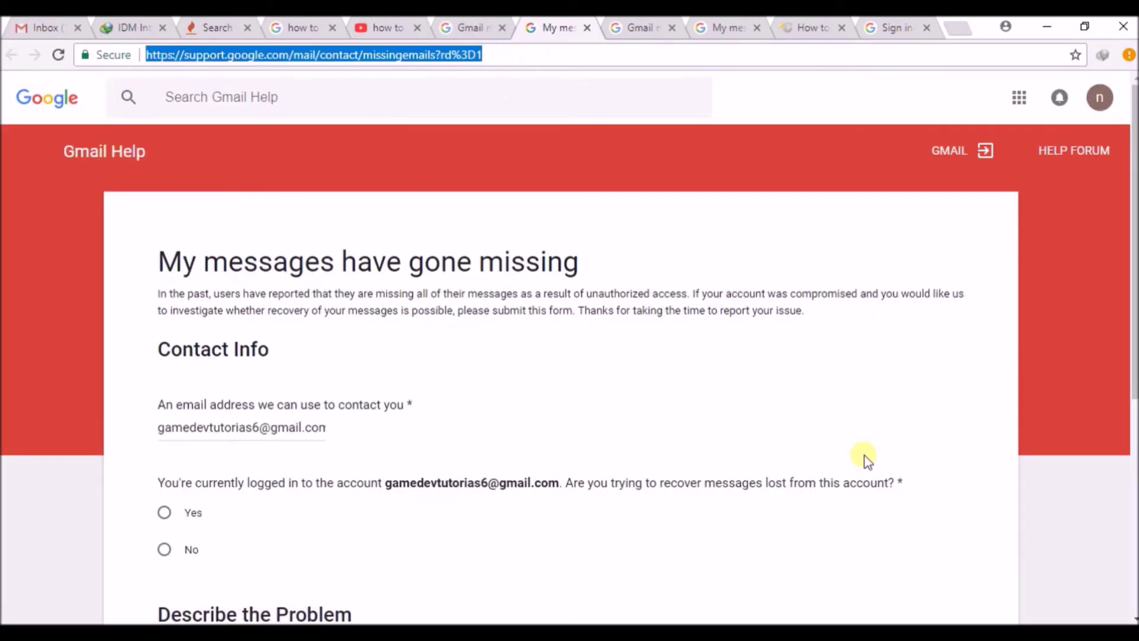
key(Return)
key(Return)
key(Return)
key(ctrl+v)
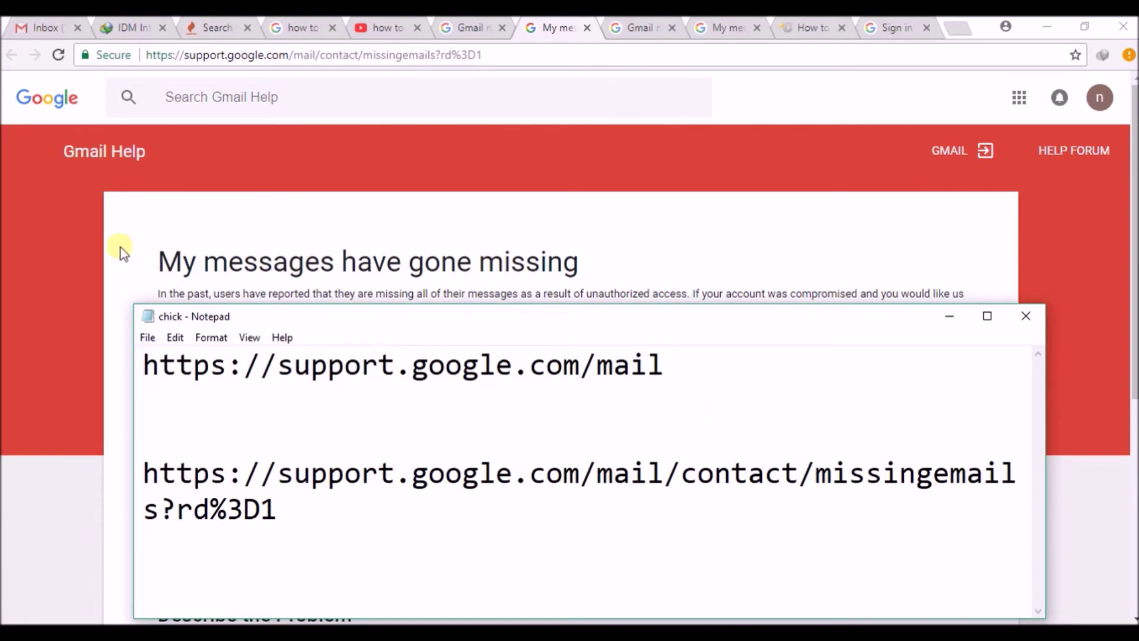
drag(260, 509, 107, 476)
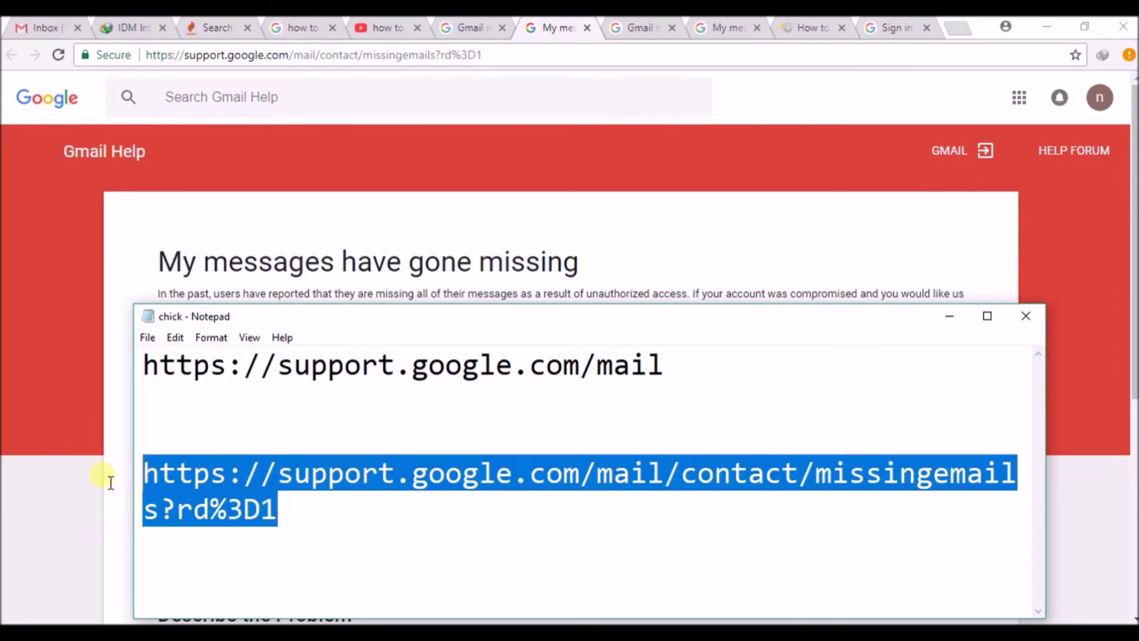
click(20, 333)
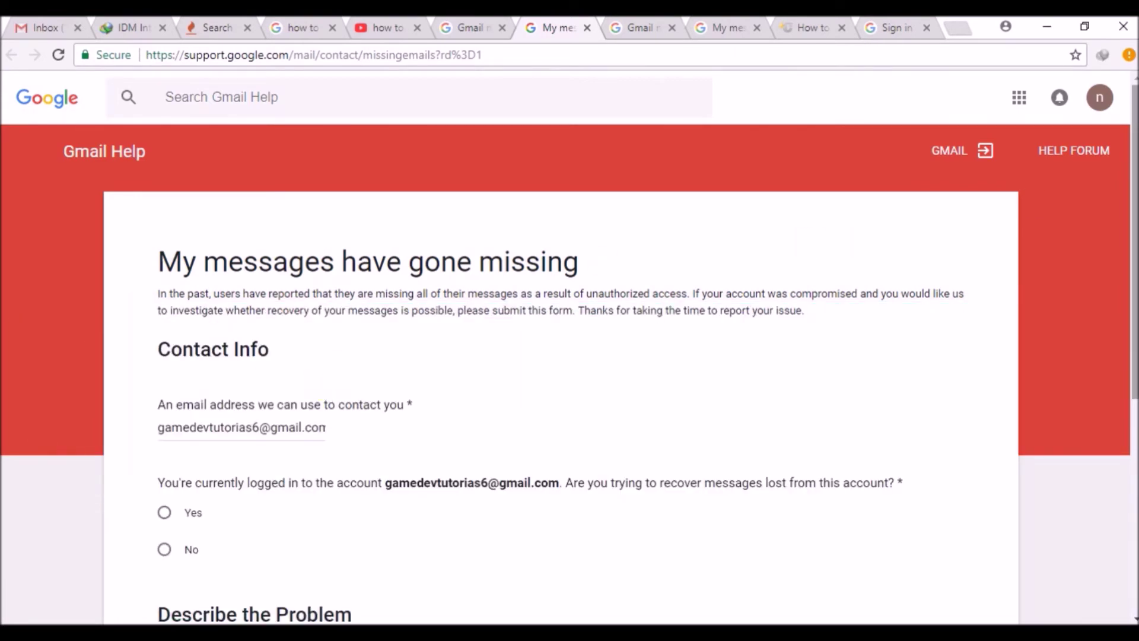
scroll(623, 249, down, 2)
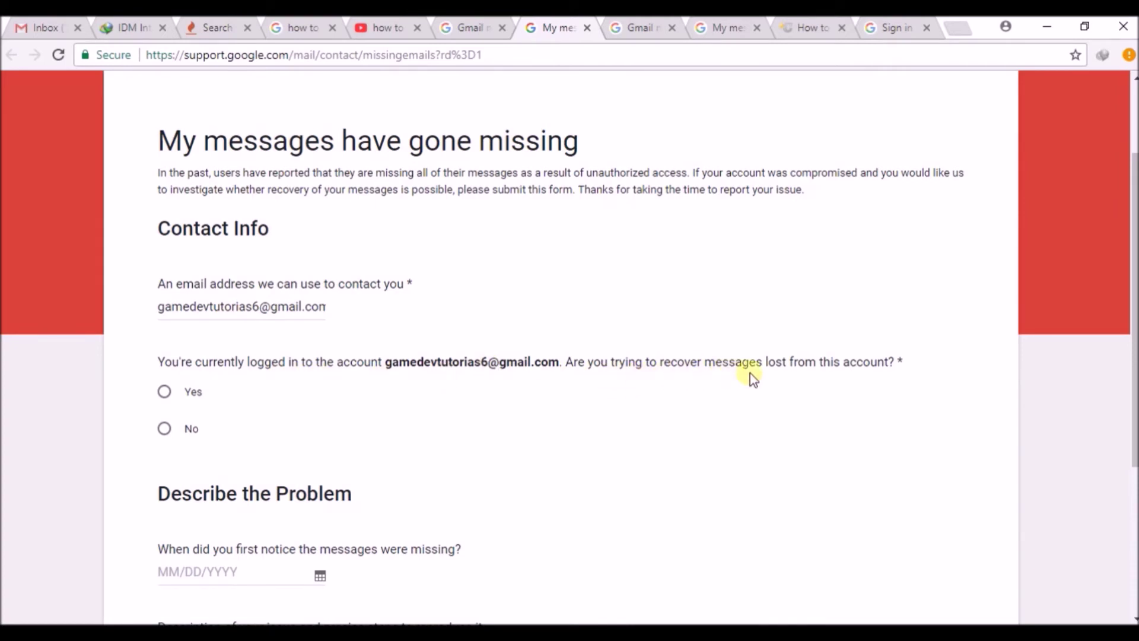
Step: Answer Yes for the logged-in account and scroll down toward the problem description
click(177, 395)
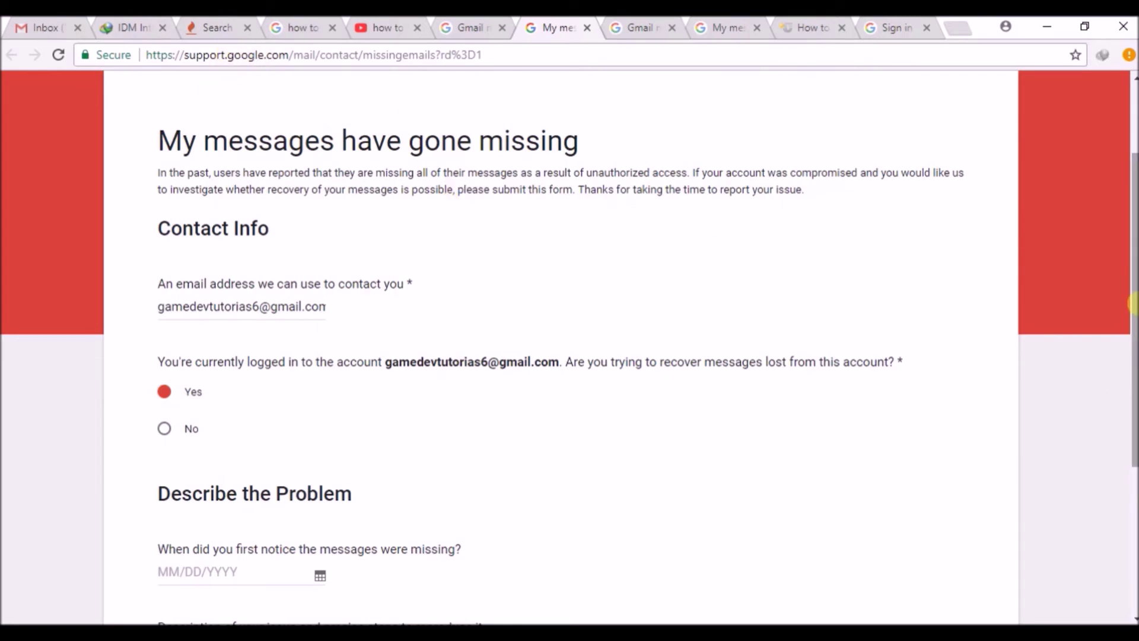
drag(1133, 304, 1133, 429)
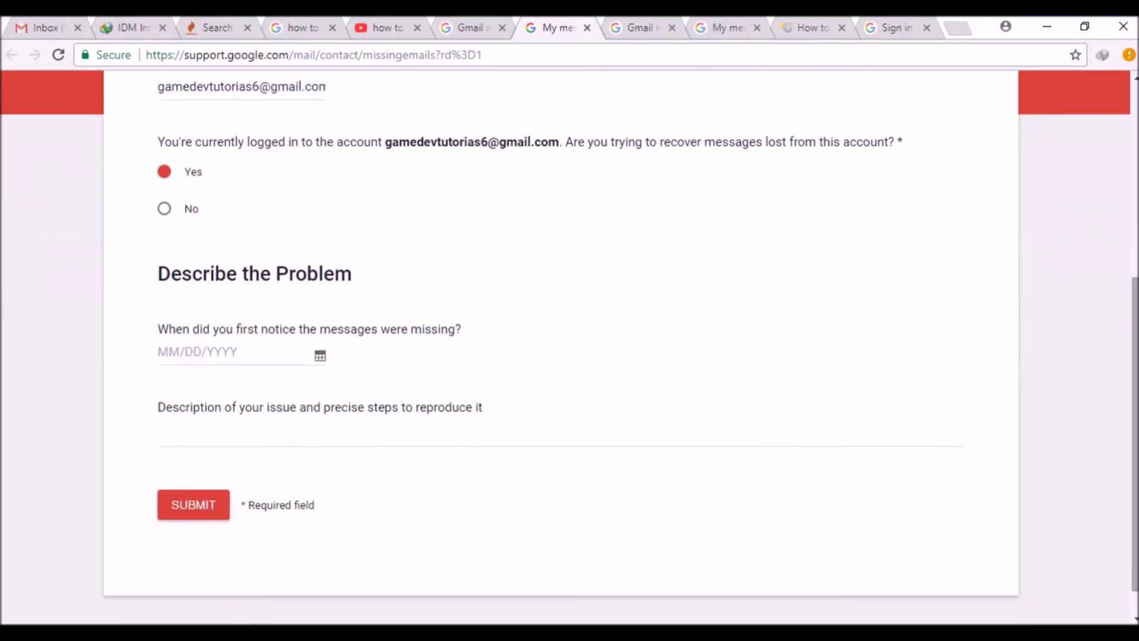
click(318, 362)
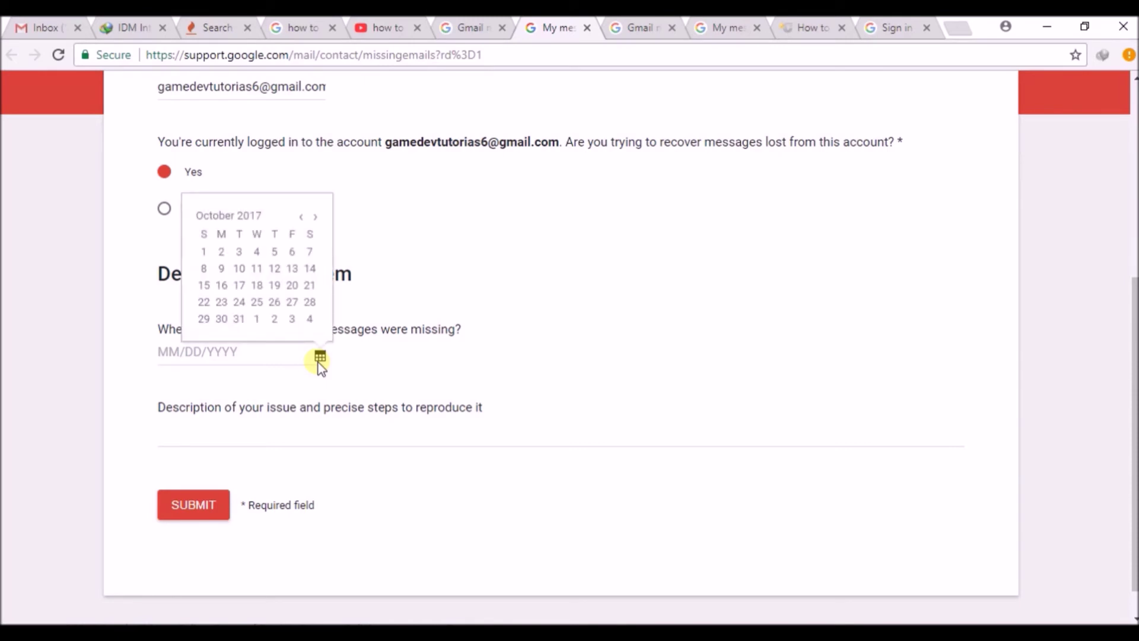
triple_click(320, 219)
double_click(319, 218)
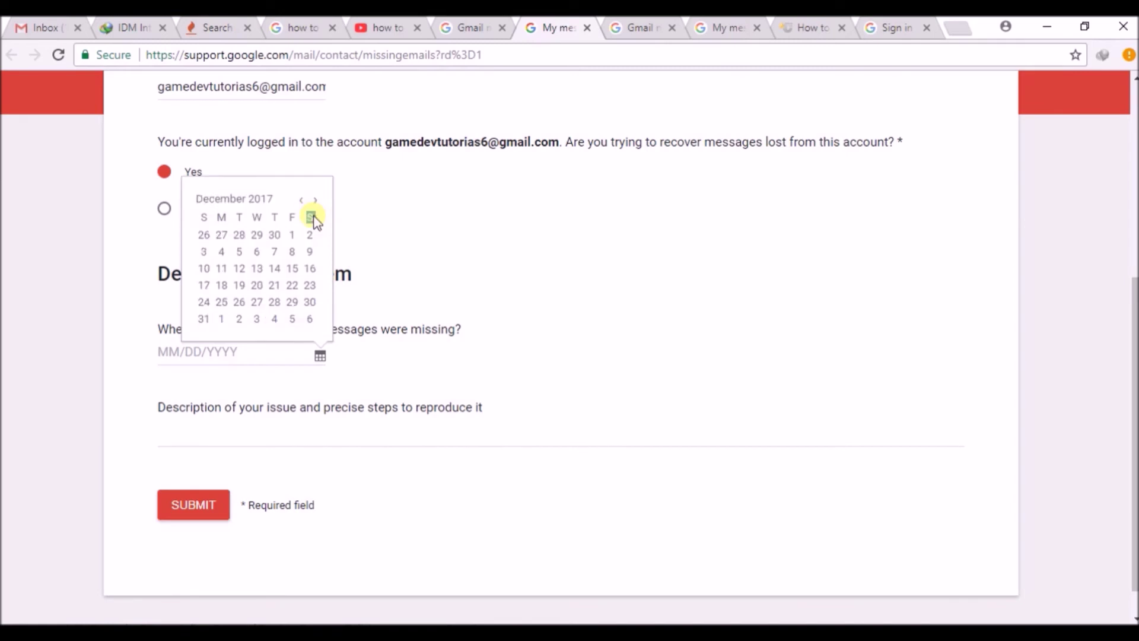
triple_click(314, 203)
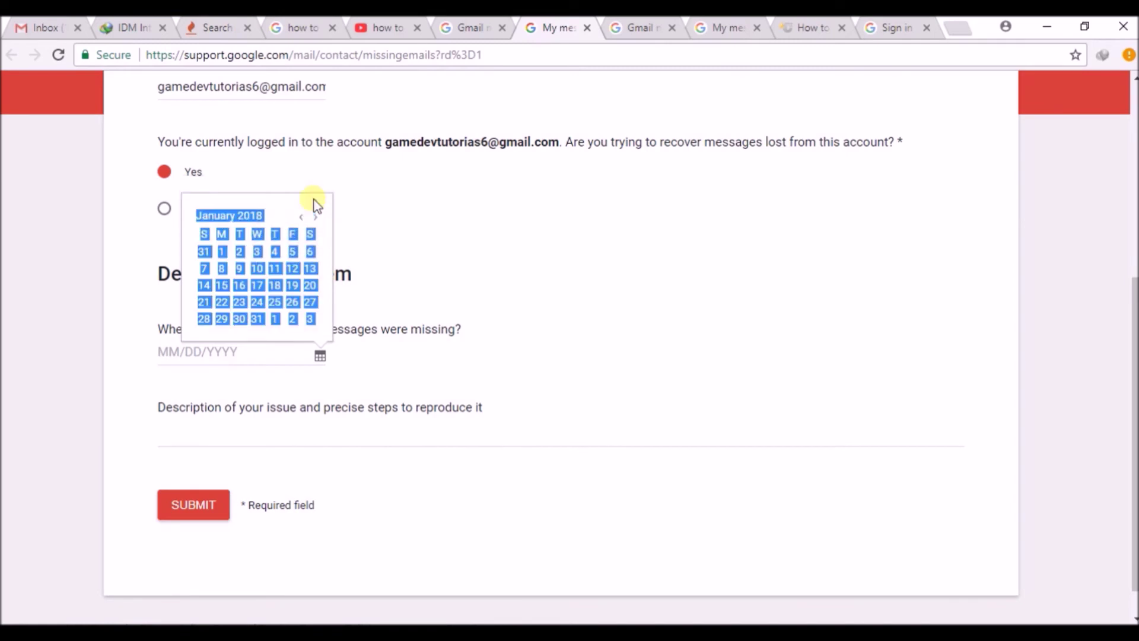
click(303, 218)
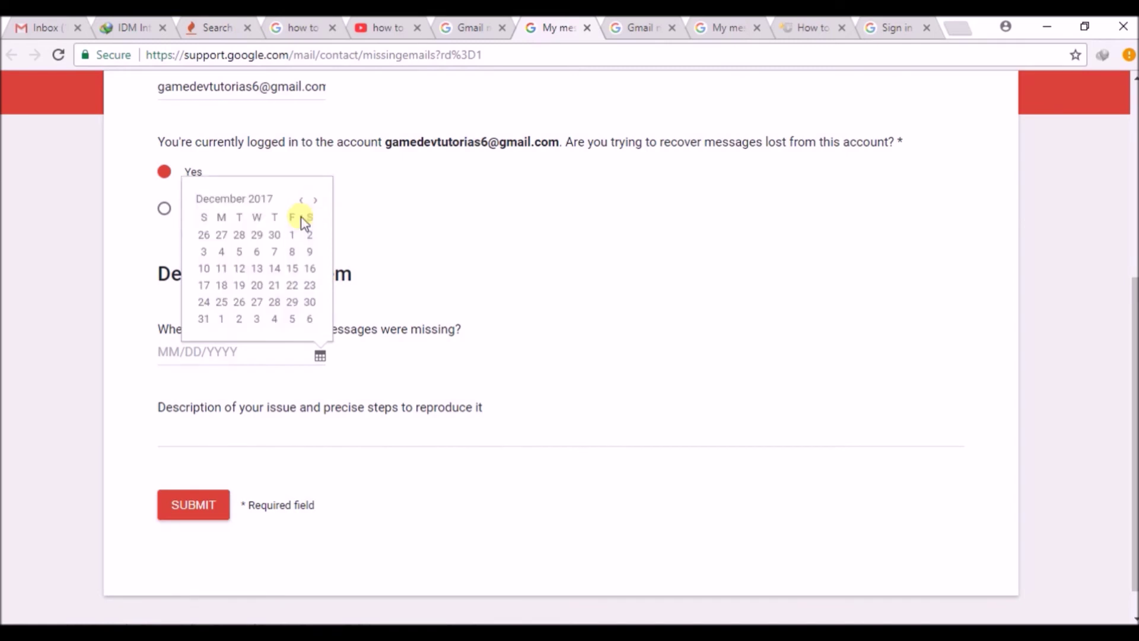
click(303, 207)
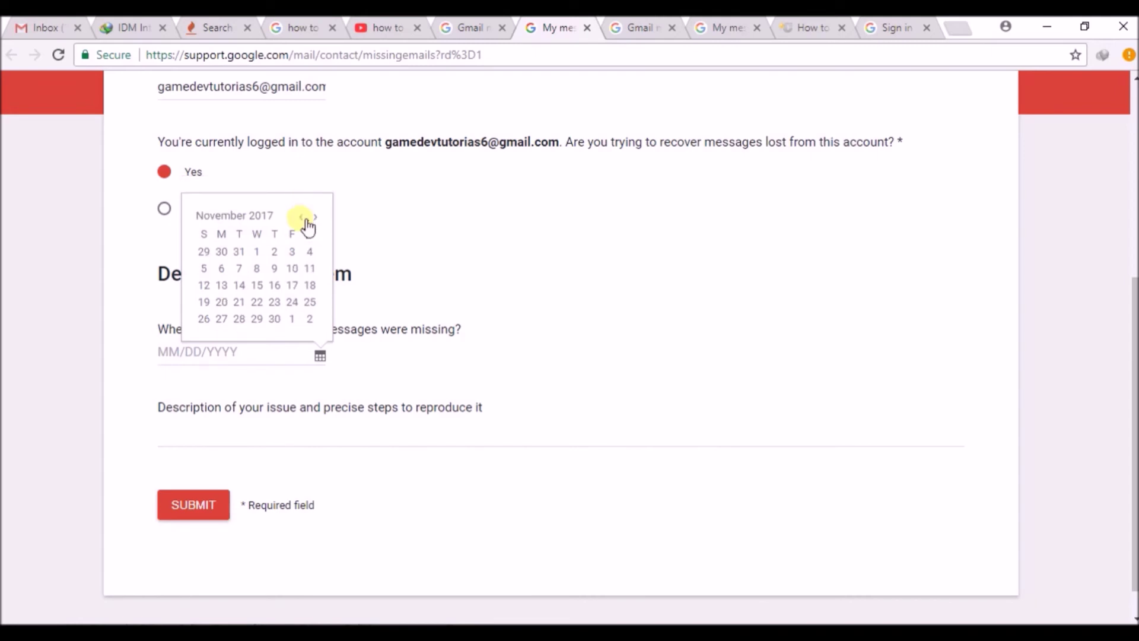
click(304, 219)
click(304, 218)
click(304, 219)
click(303, 219)
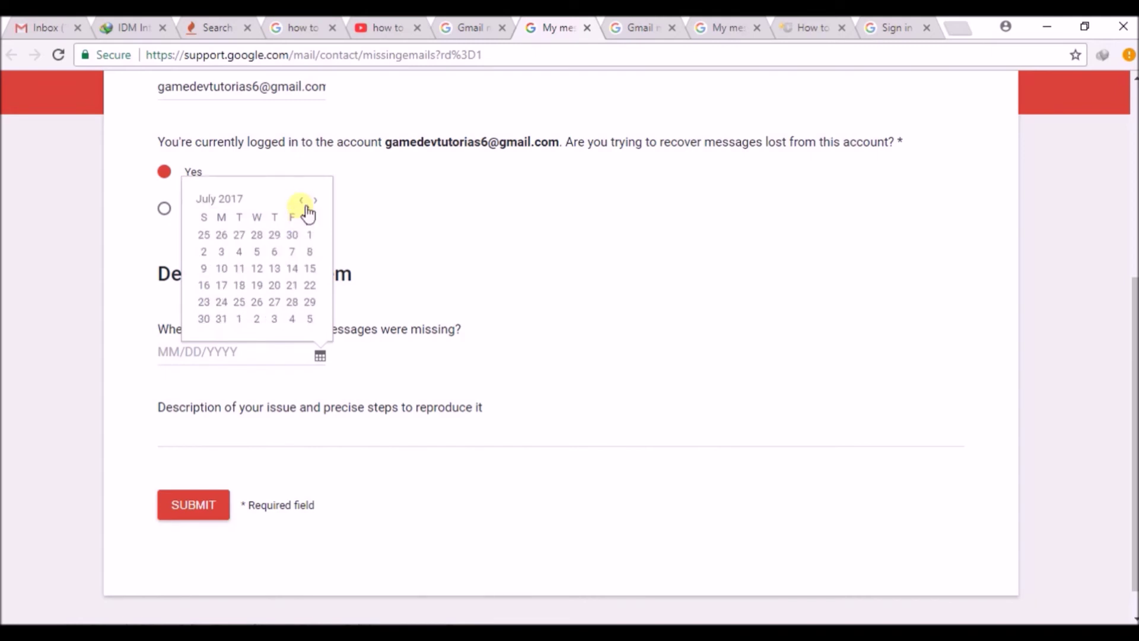
click(300, 201)
click(209, 355)
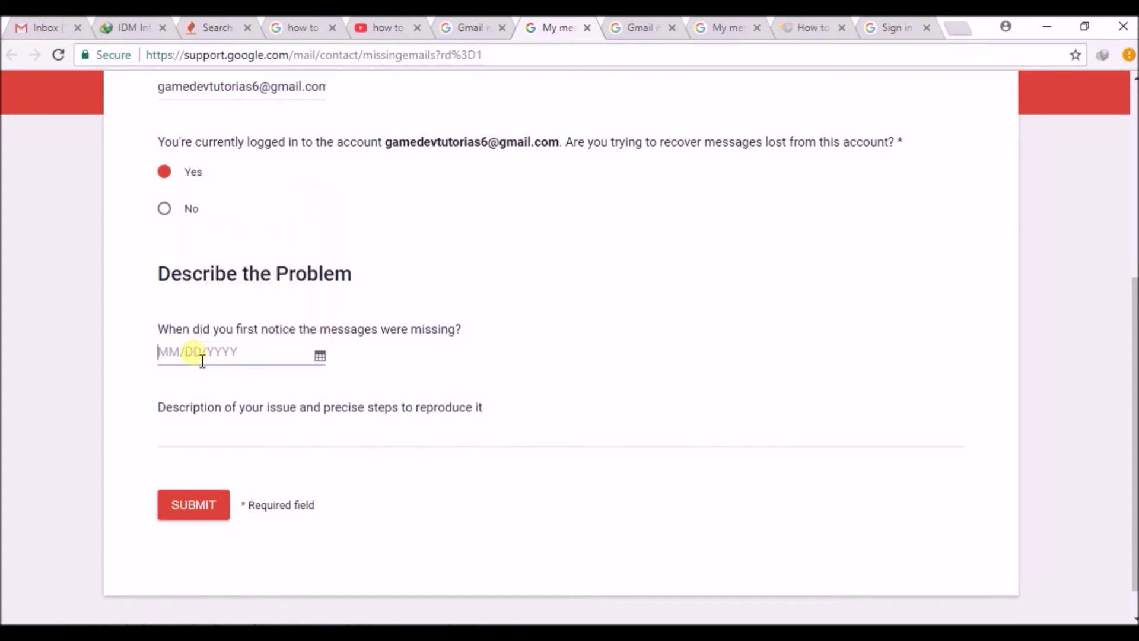
Step: Enter 25/02/2015 as the missing date, leave the description blank, and try to submit
text(25/02/2015)
click(283, 449)
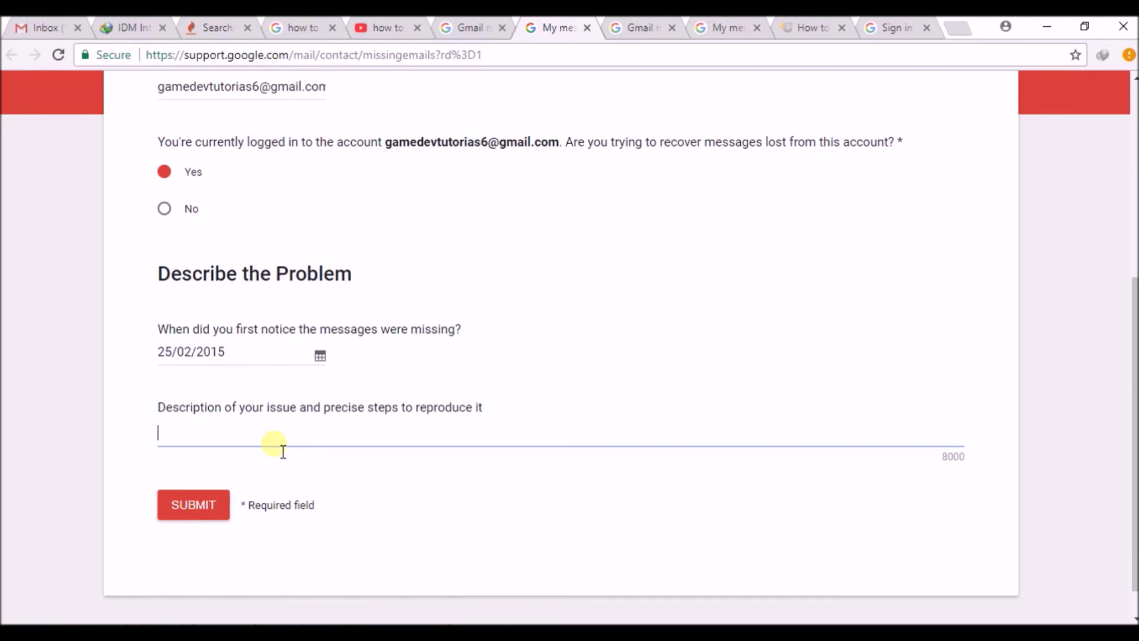
text(accidently)
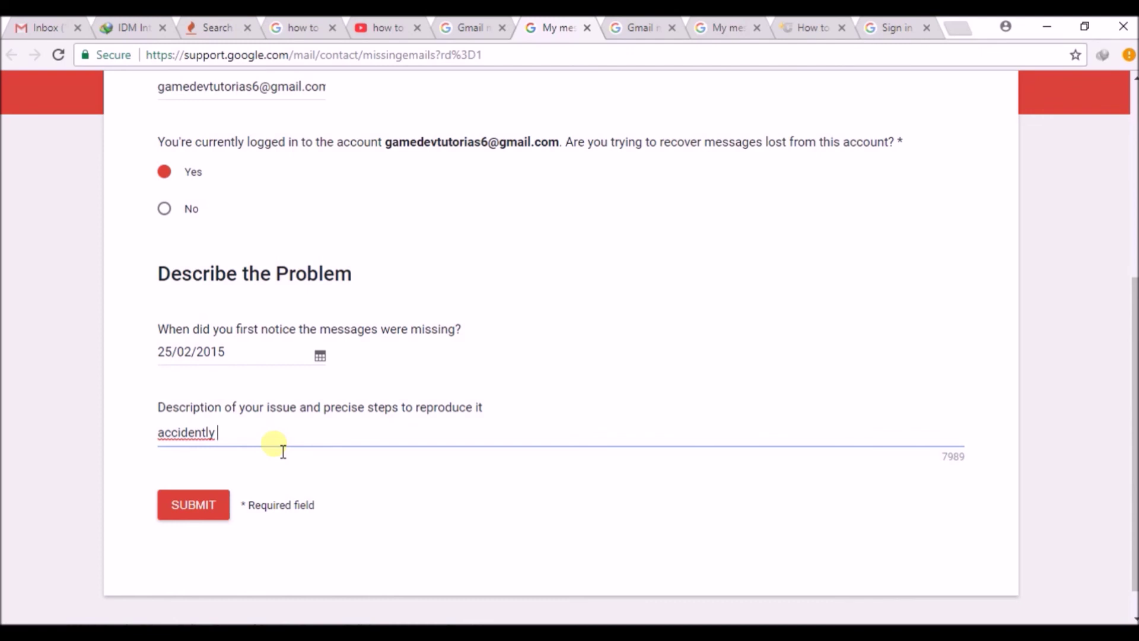
key(BackSpace)
key(BackSpace)
key(BackSpace)
key(BackSpace)
key(BackSpace)
key(BackSpace)
key(BackSpace)
key(BackSpace)
key(BackSpace)
key(BackSpace)
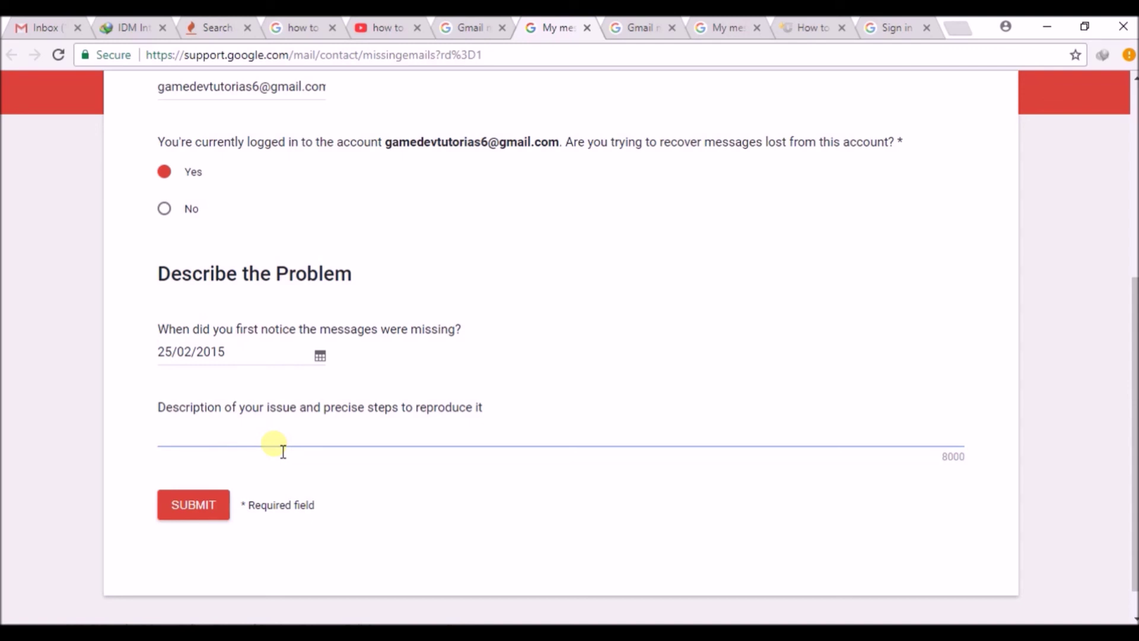
click(205, 507)
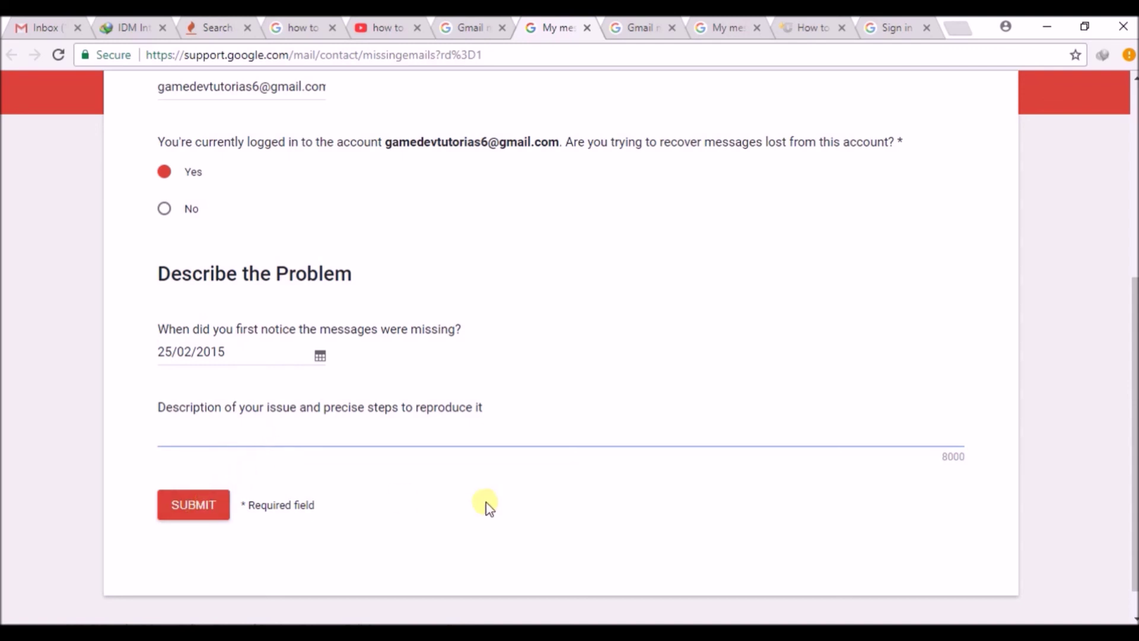